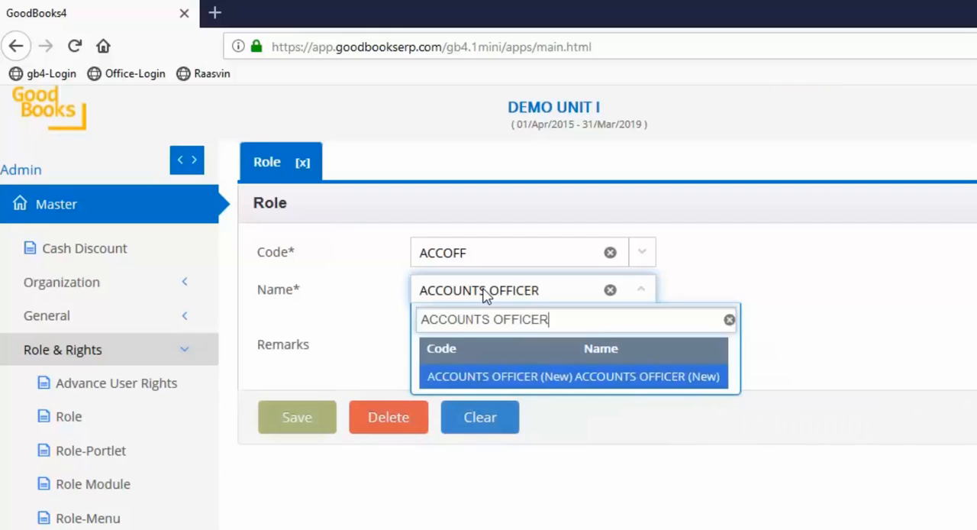
Add the remark "The role has access to basic accounting entries & Reports" to the ACCOUNTS OFFICER role and save it
{"action": "key", "text": "Tab"}
{"action": "type", "text": "The role has access to basic accounting entries & Reports"}
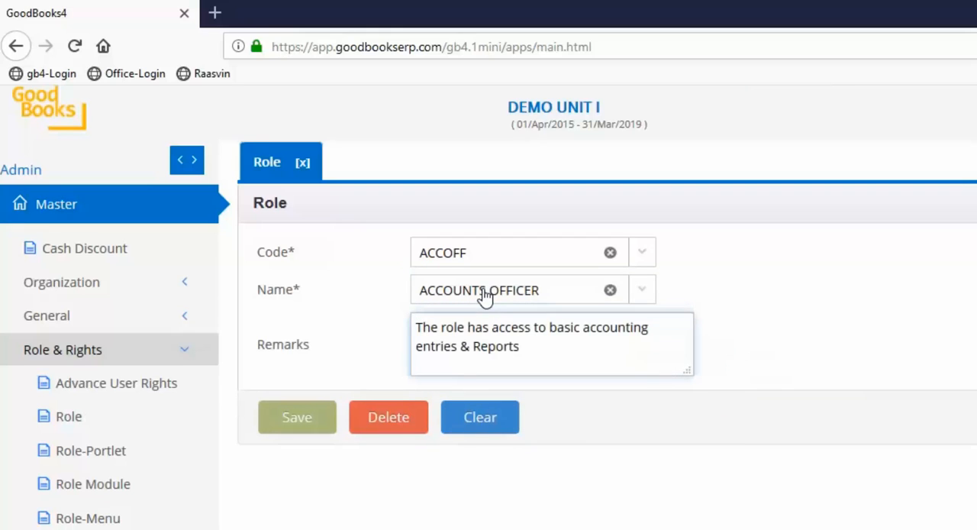
{"action": "left_click", "coordinate": [312, 424]}
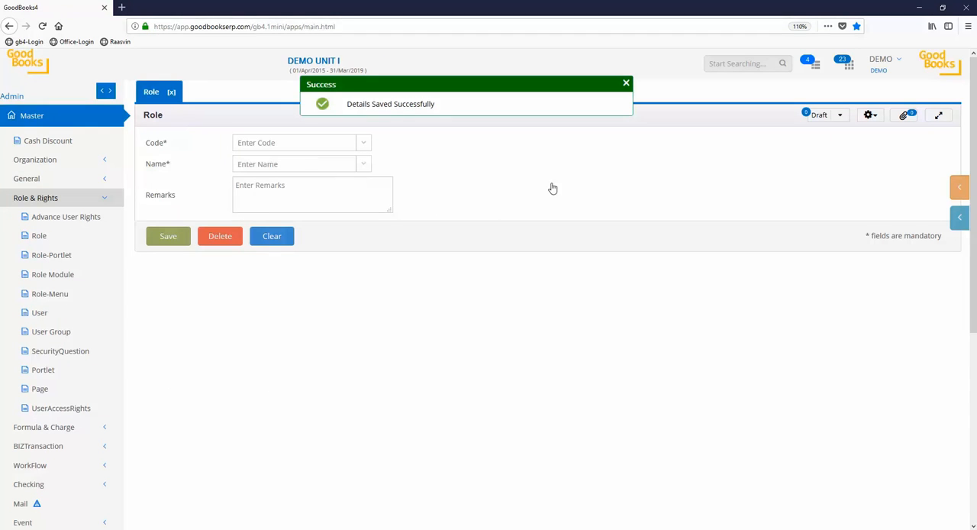
{"action": "left_click", "coordinate": [626, 84]}
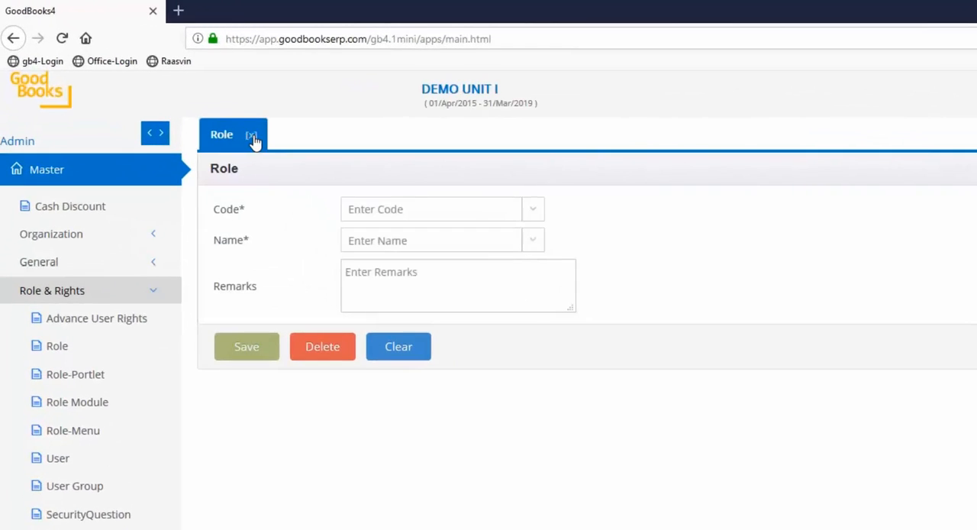
Open the Role Module form and select the ACCOUNTS OFFICER role
{"action": "left_click", "coordinate": [69, 331]}
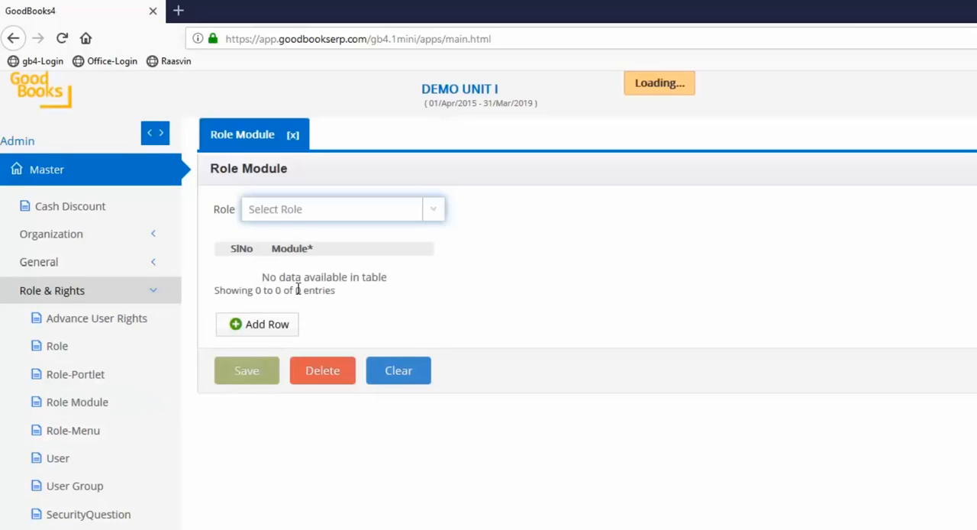
{"action": "left_click", "coordinate": [323, 218]}
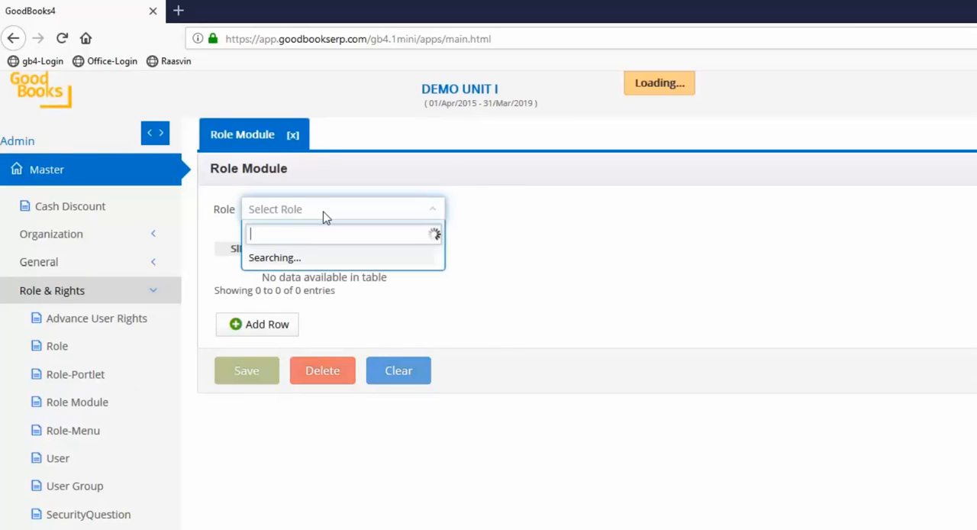
{"action": "type", "text": "ACC"}
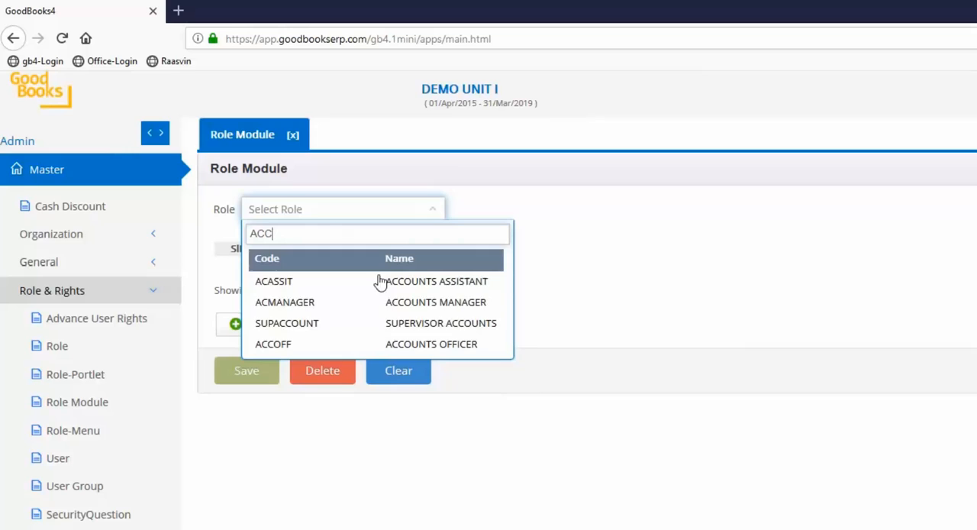
{"action": "left_click", "coordinate": [398, 346]}
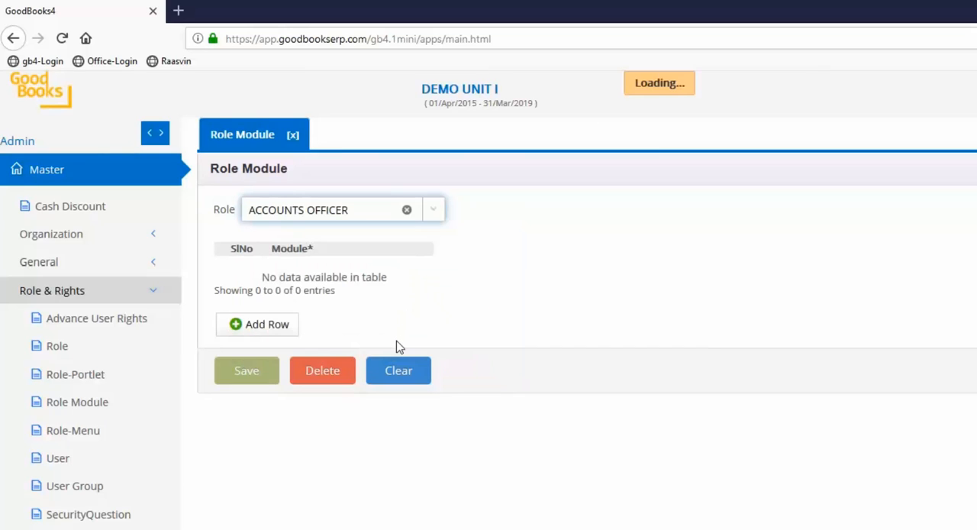
Assign the Accounts, Sales and Purchase modules to the role, save the assignment and close the form
{"action": "left_click", "coordinate": [255, 324]}
{"action": "left_click", "coordinate": [414, 288]}
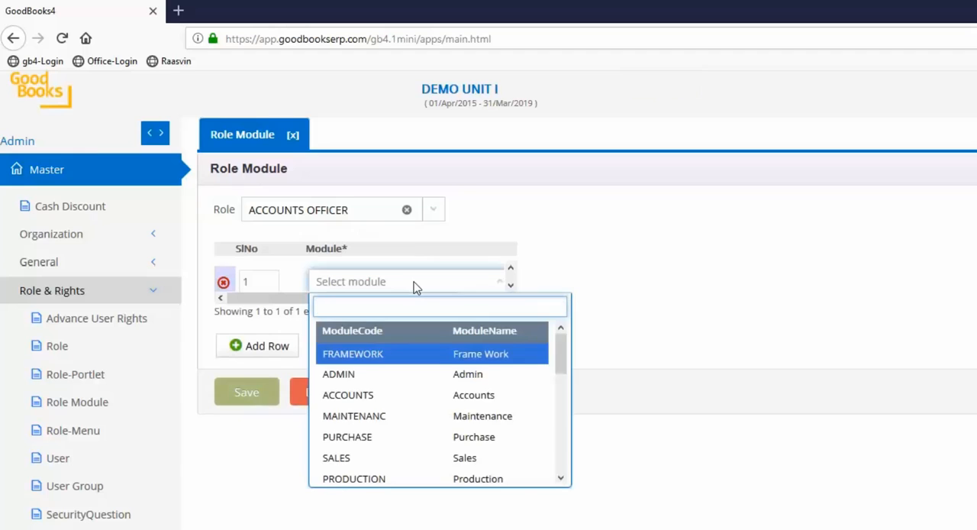
{"action": "left_click", "coordinate": [435, 396]}
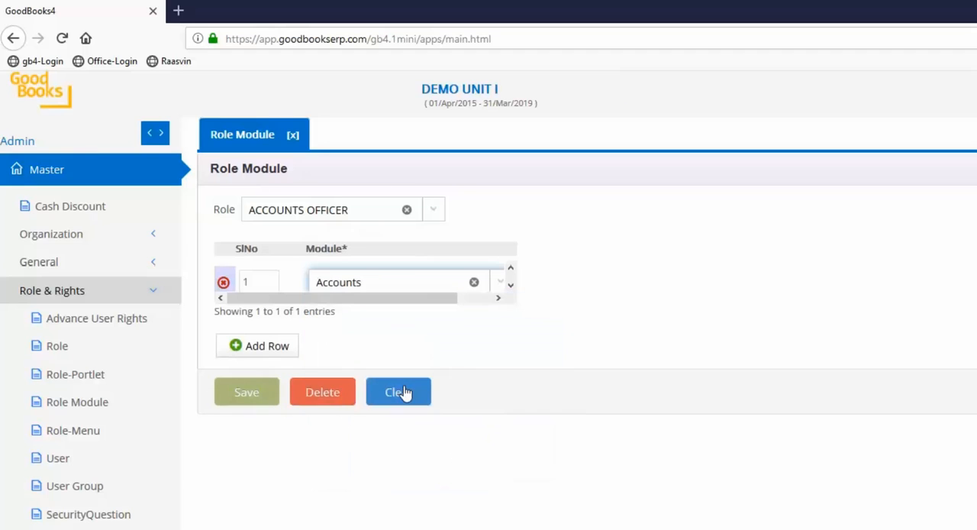
{"action": "left_click", "coordinate": [278, 351]}
{"action": "left_click", "coordinate": [386, 320]}
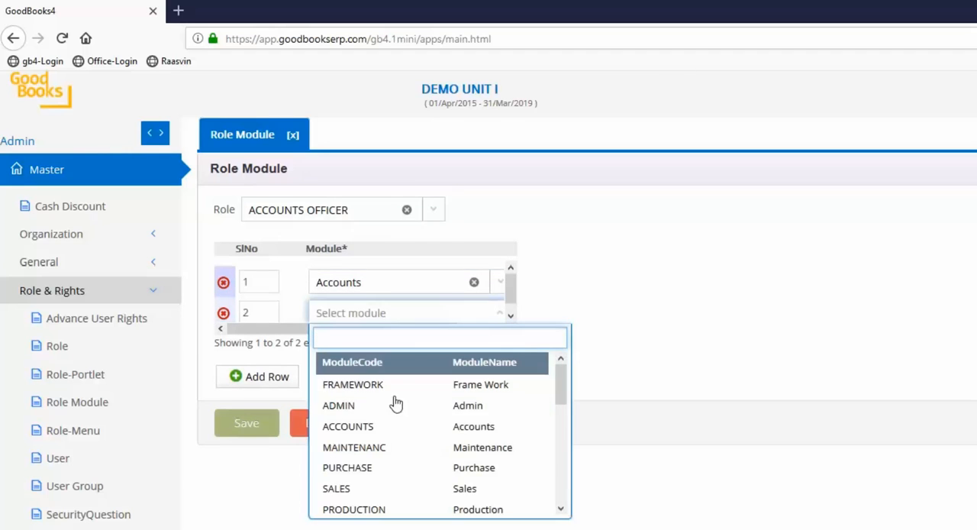
{"action": "left_click", "coordinate": [423, 488]}
{"action": "left_click", "coordinate": [267, 380]}
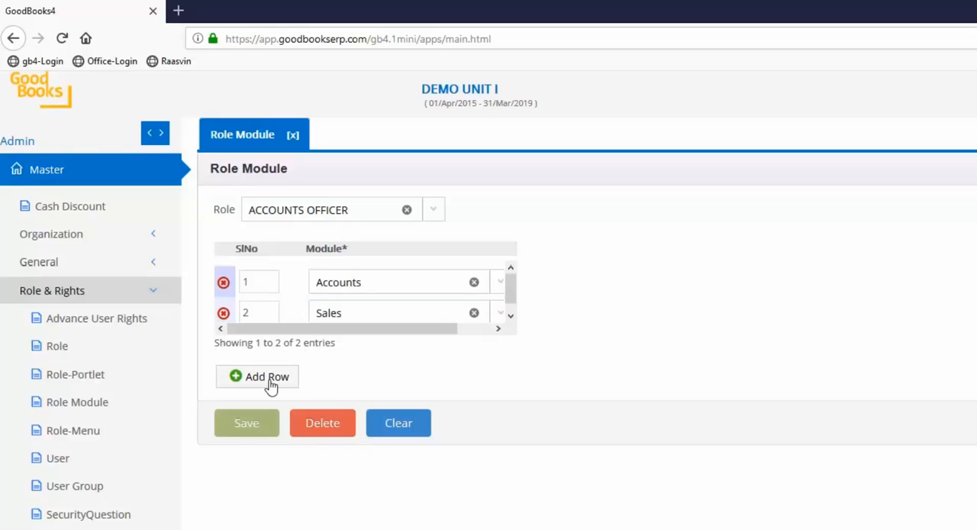
{"action": "left_click", "coordinate": [382, 344]}
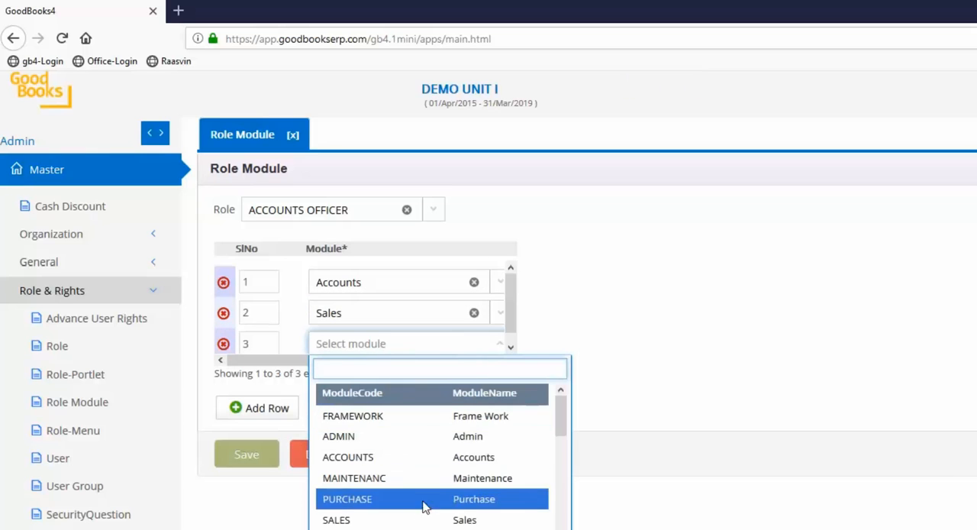
{"action": "left_click", "coordinate": [417, 503]}
{"action": "left_click", "coordinate": [249, 455]}
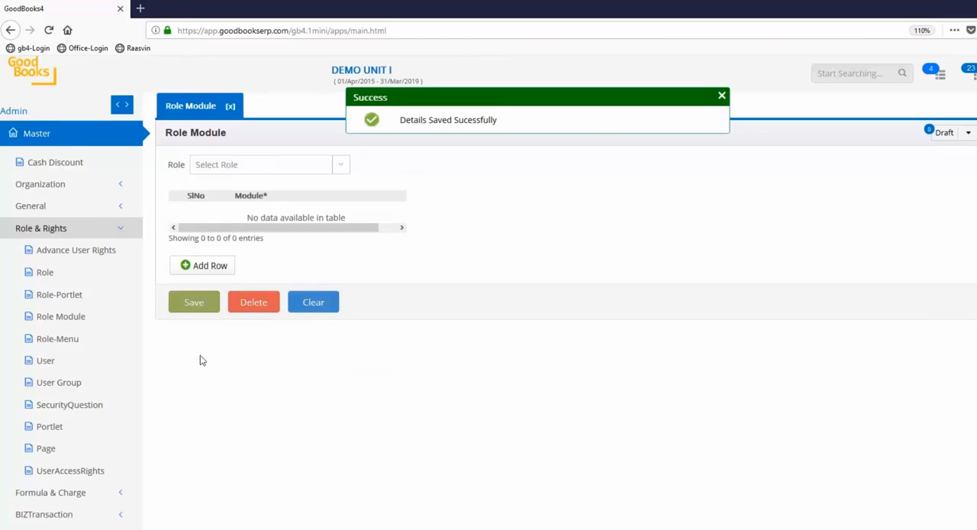
{"action": "left_click", "coordinate": [232, 107]}
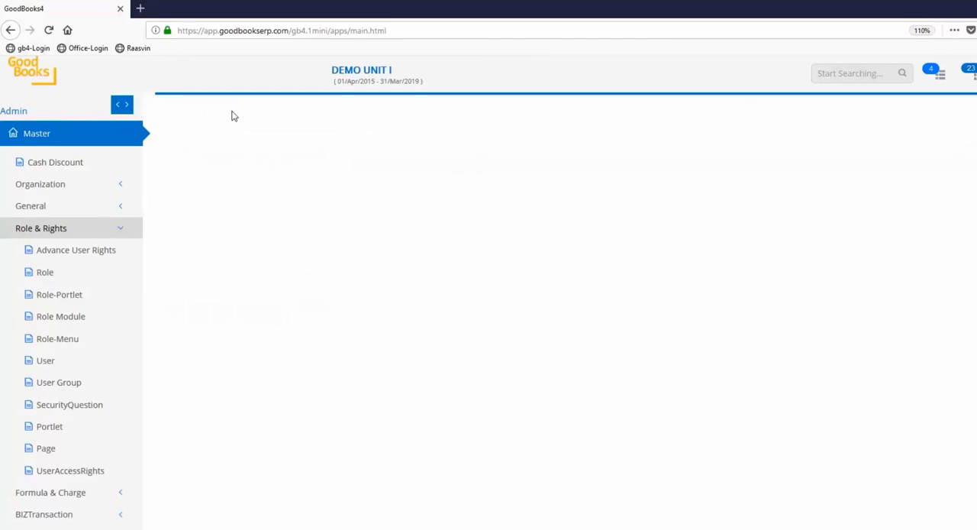
Open the Role-Menu form for the ACCOUNTS OFFICER role and the Accounts module
{"action": "left_click", "coordinate": [68, 340]}
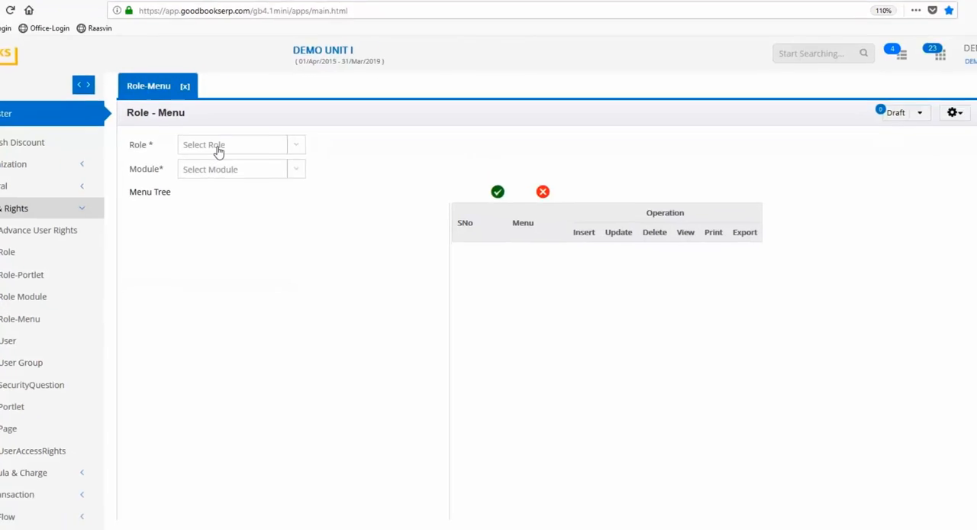
{"action": "left_click", "coordinate": [255, 167]}
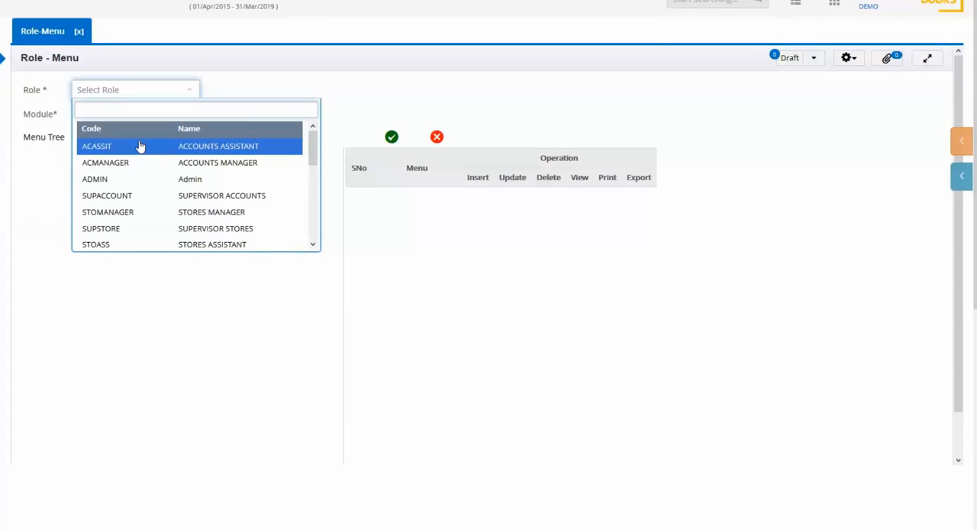
{"action": "type", "text": "ACC"}
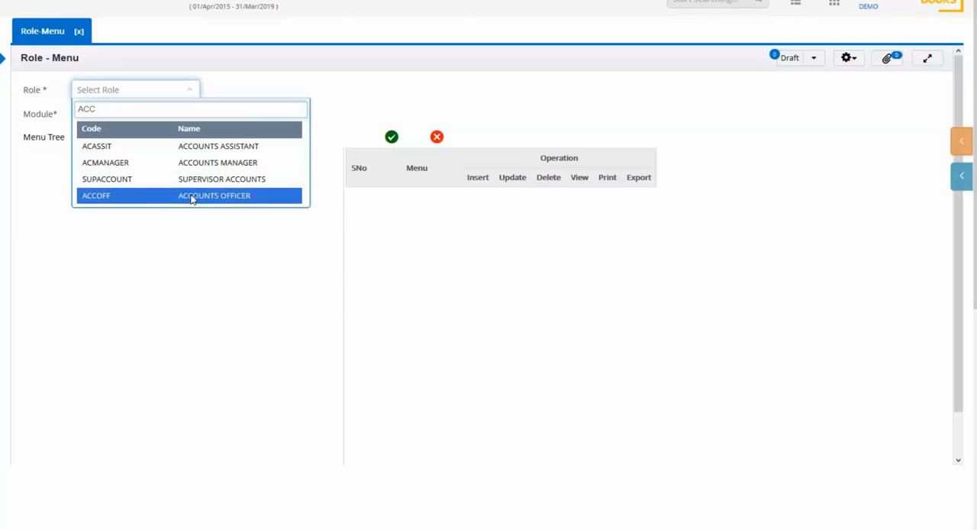
{"action": "left_click", "coordinate": [180, 202]}
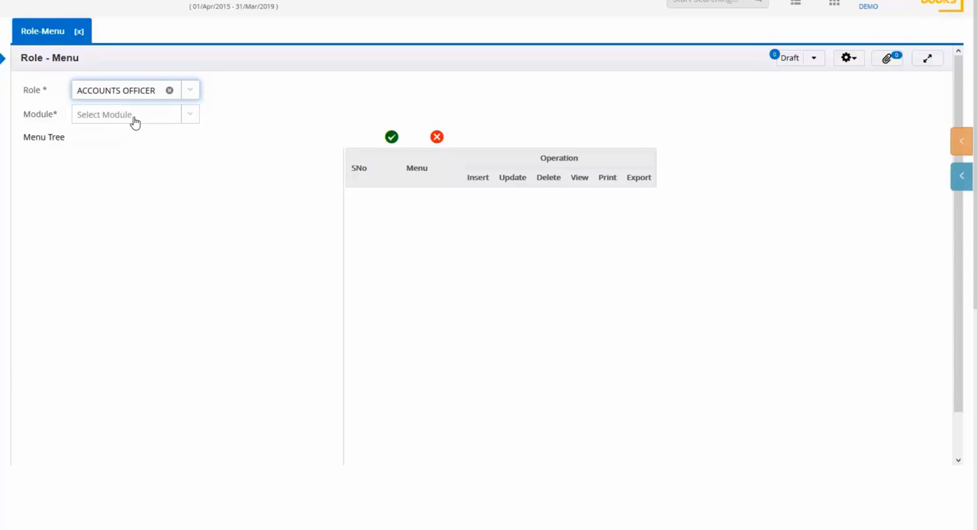
{"action": "left_click", "coordinate": [134, 119]}
{"action": "left_click", "coordinate": [126, 176]}
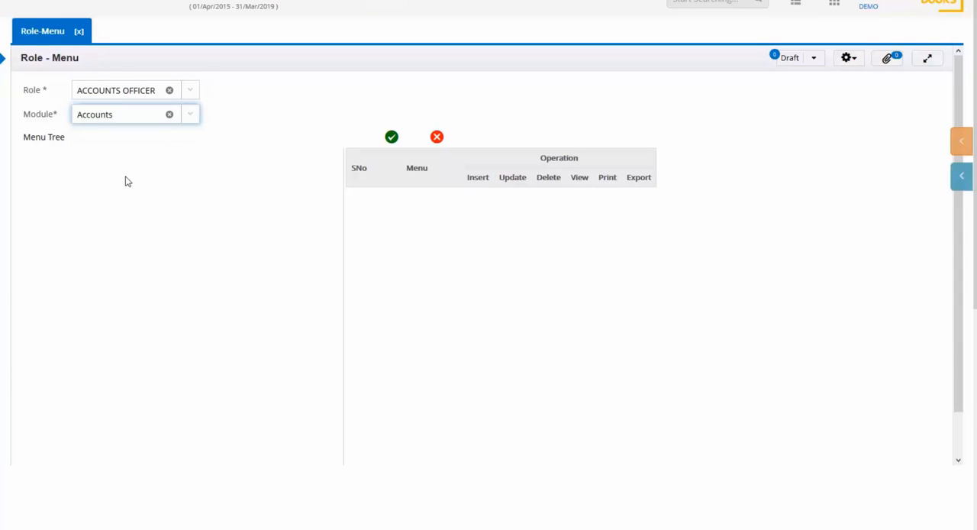
Set Master menu rights: Account Schedule without Insert or Delete, Group Master with Print and Export, Cost Center with View, Print and Export
{"action": "left_click", "coordinate": [27, 156]}
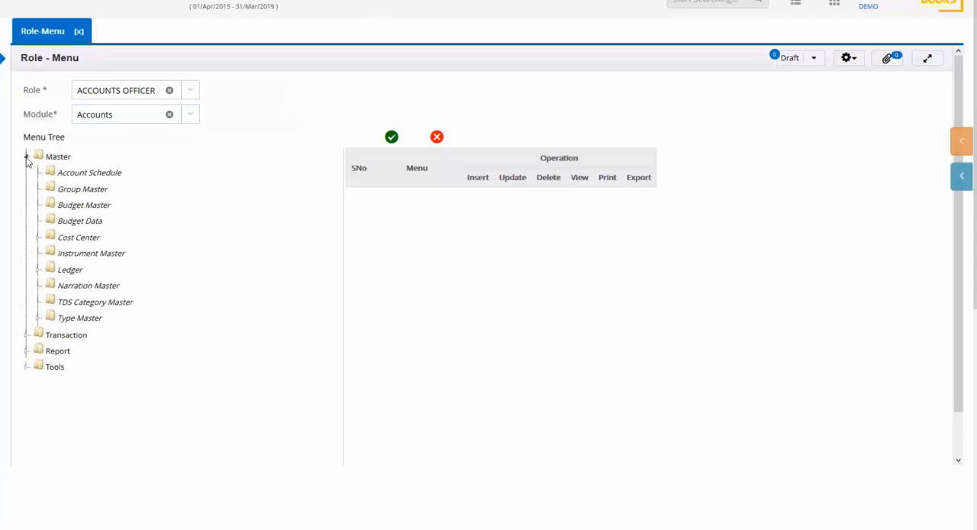
{"action": "left_click", "coordinate": [60, 159]}
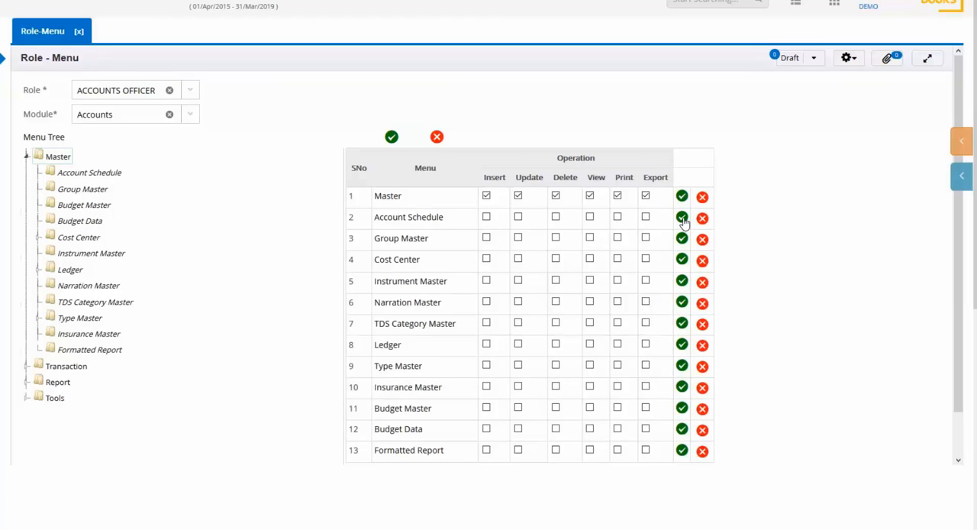
{"action": "left_click", "coordinate": [487, 218]}
{"action": "left_click", "coordinate": [556, 217]}
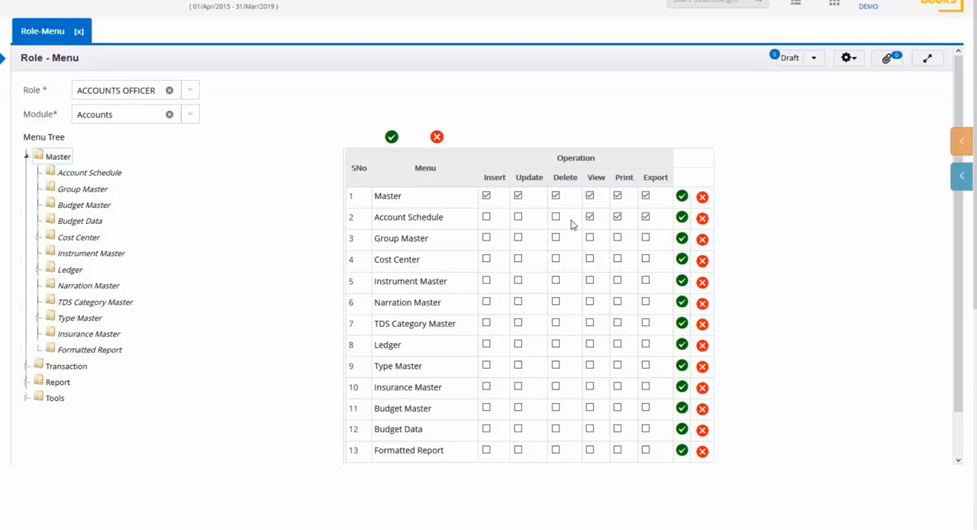
{"action": "left_click", "coordinate": [591, 261]}
{"action": "left_click", "coordinate": [618, 240]}
{"action": "left_click", "coordinate": [646, 239]}
{"action": "left_click", "coordinate": [618, 261]}
{"action": "left_click", "coordinate": [645, 260]}
Grant Insert, Update, Delete, View, Print and Export rights on the Ledger menu under Master
{"action": "left_click", "coordinate": [486, 345]}
{"action": "left_click", "coordinate": [518, 345]}
{"action": "left_click", "coordinate": [556, 345]}
{"action": "left_click", "coordinate": [591, 345]}
{"action": "left_click", "coordinate": [618, 345]}
{"action": "left_click", "coordinate": [645, 345]}
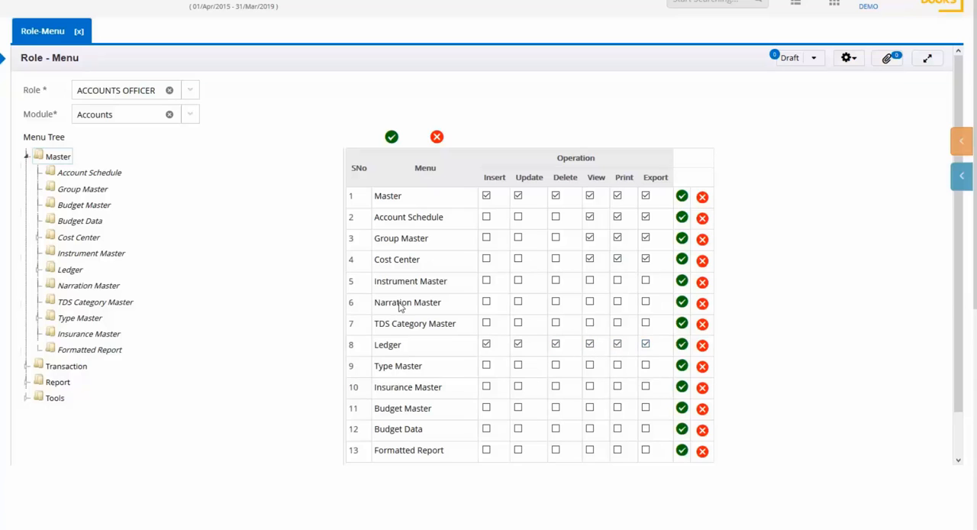
Under Transaction, grant all rights on Transaction, and all rights except Delete on Receipts and Payments
{"action": "left_click", "coordinate": [28, 157]}
{"action": "left_click", "coordinate": [62, 174]}
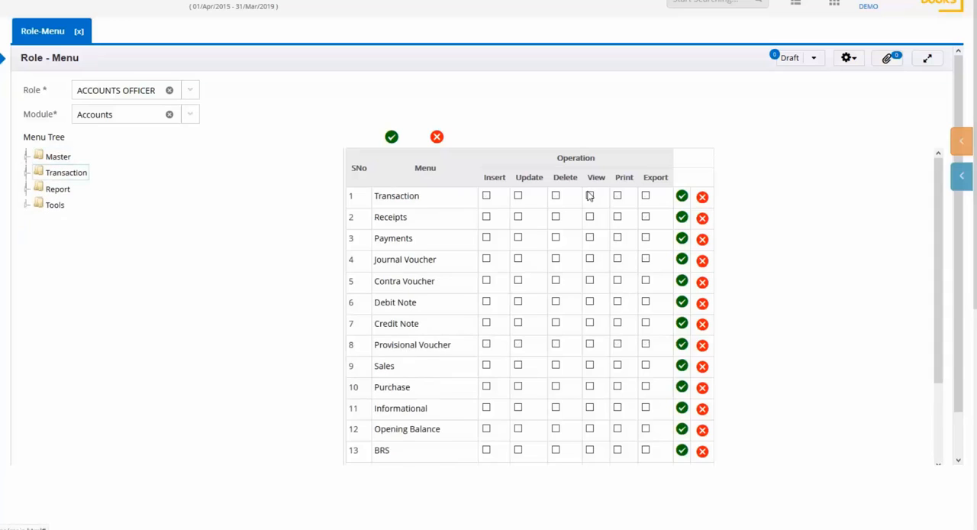
{"action": "left_click", "coordinate": [683, 198]}
{"action": "left_click", "coordinate": [682, 218]}
{"action": "left_click", "coordinate": [683, 239]}
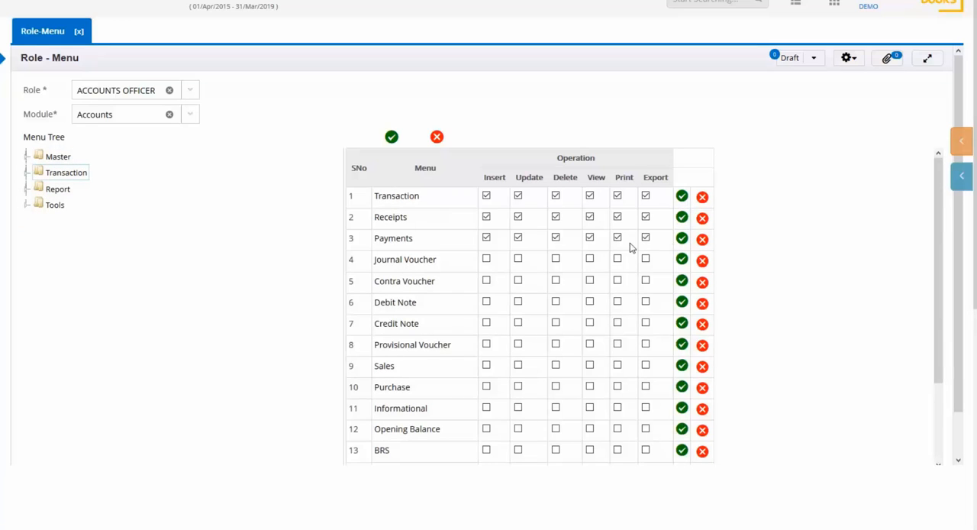
{"action": "left_click", "coordinate": [556, 217]}
{"action": "left_click", "coordinate": [556, 238]}
Grant all rights on every menu under Report and save the Accounts module's menu rights
{"action": "left_click", "coordinate": [27, 190]}
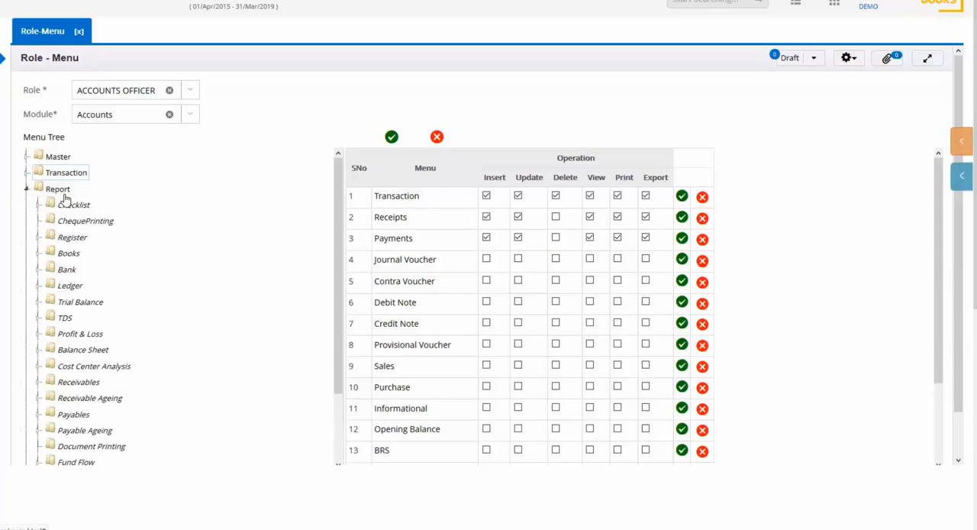
{"action": "left_click", "coordinate": [57, 188]}
{"action": "left_click", "coordinate": [392, 140]}
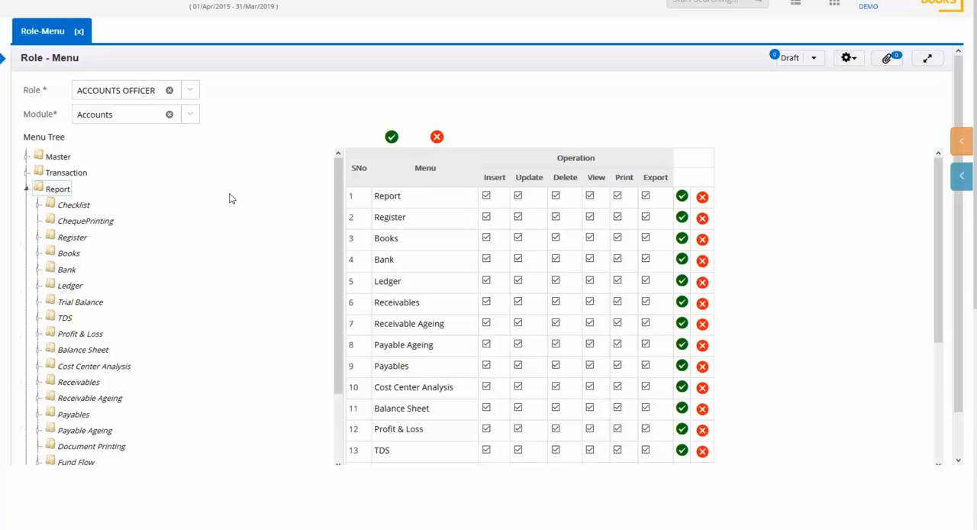
{"action": "left_click", "coordinate": [26, 191]}
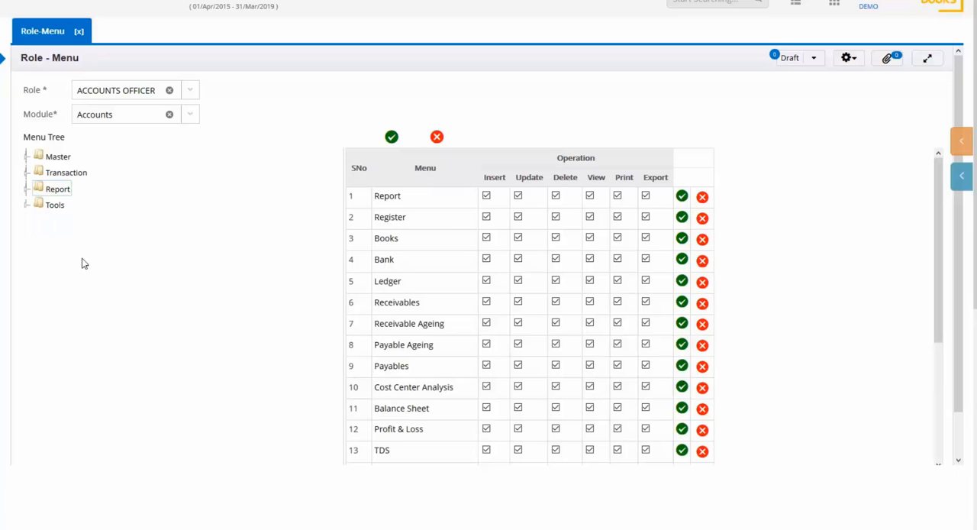
{"action": "scroll", "coordinate": [83, 258], "scroll_direction": "down", "scroll_amount": 1}
{"action": "left_click", "coordinate": [56, 449]}
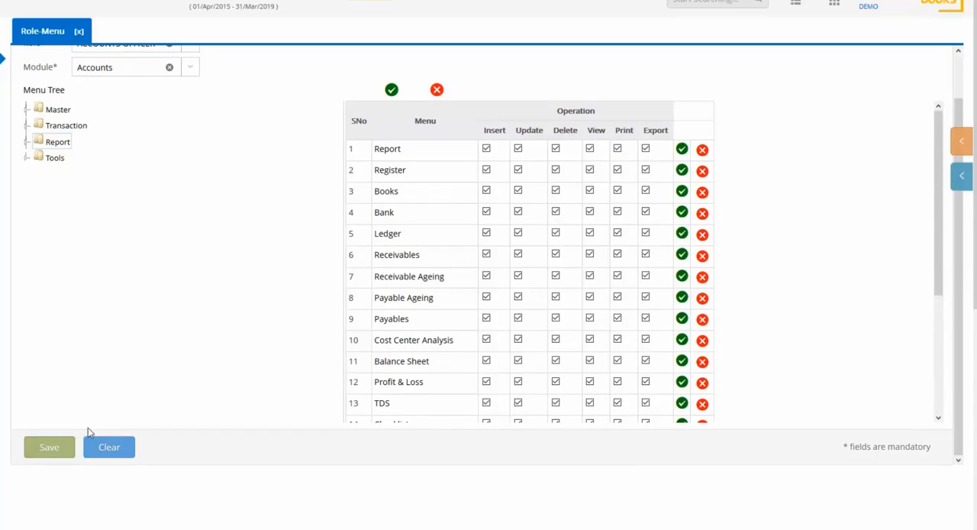
{"action": "scroll", "coordinate": [214, 263], "scroll_direction": "up", "scroll_amount": 1}
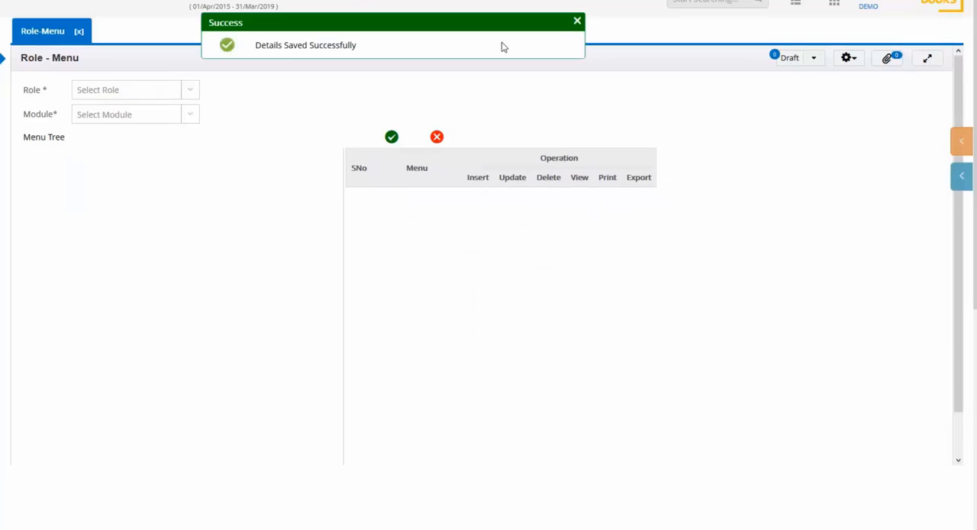
Grant the ACCOUNTS OFFICER role all rights on the Purchase module's Master menus and save them
{"action": "left_click", "coordinate": [133, 95]}
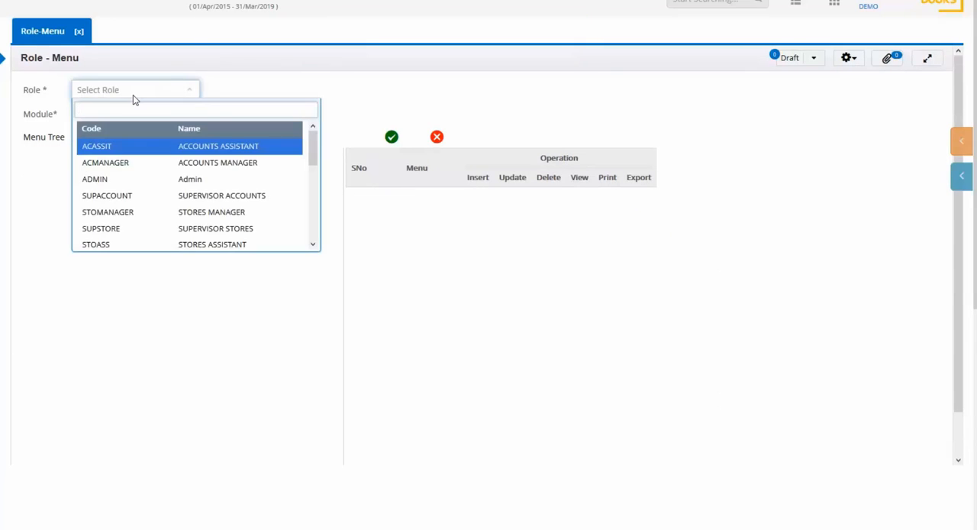
{"action": "type", "text": "ACC"}
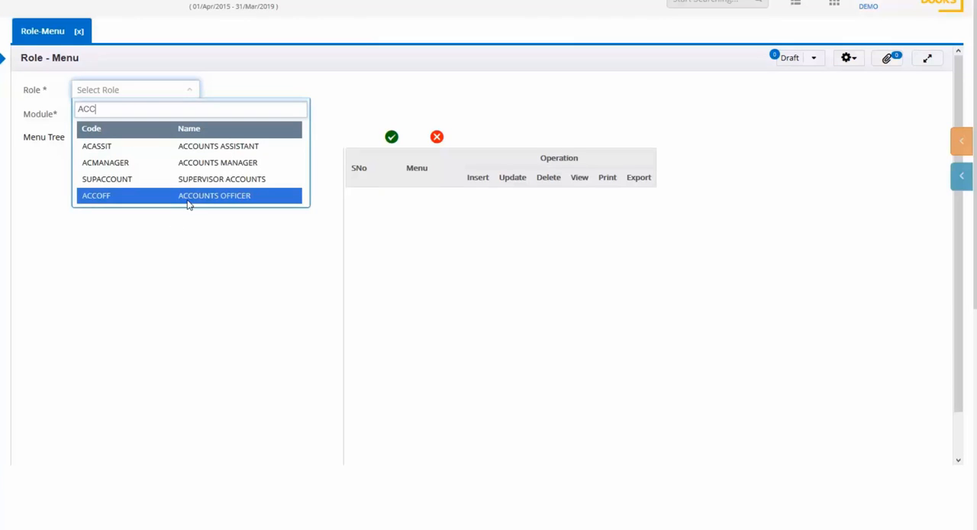
{"action": "left_click", "coordinate": [188, 200]}
{"action": "left_click", "coordinate": [125, 114]}
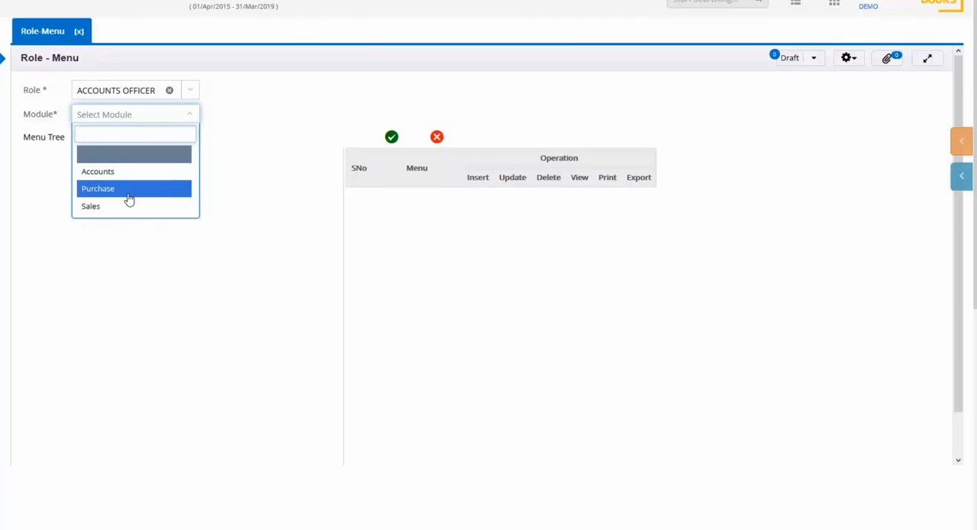
{"action": "left_click", "coordinate": [126, 191]}
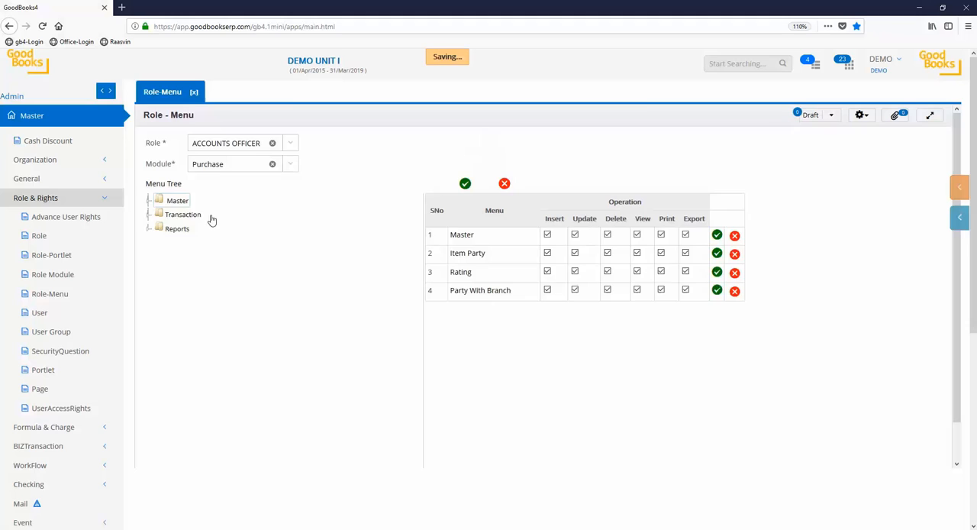
Set the ACCOUNTS OFFICER role's rights for the first menu group of the Sales module and save them
{"action": "left_click", "coordinate": [249, 148]}
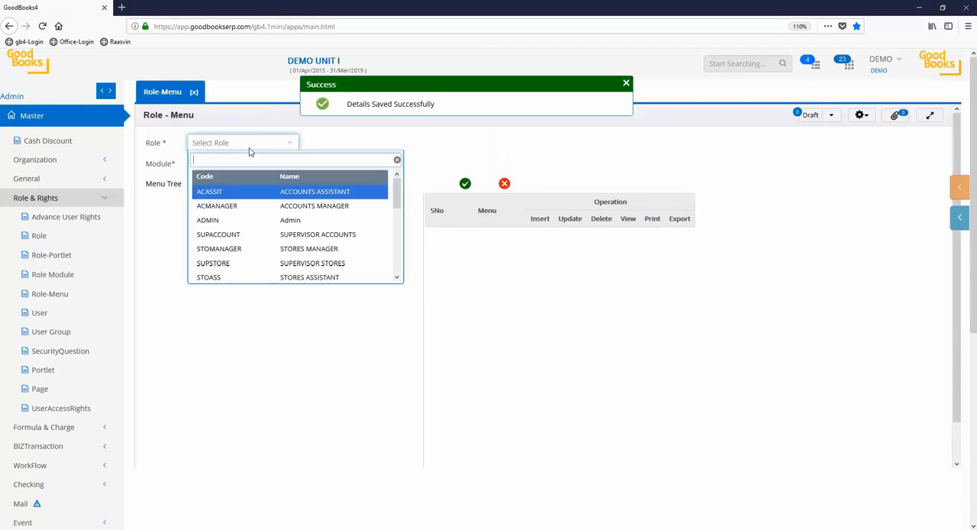
{"action": "type", "text": "ACC"}
{"action": "left_click", "coordinate": [298, 237]}
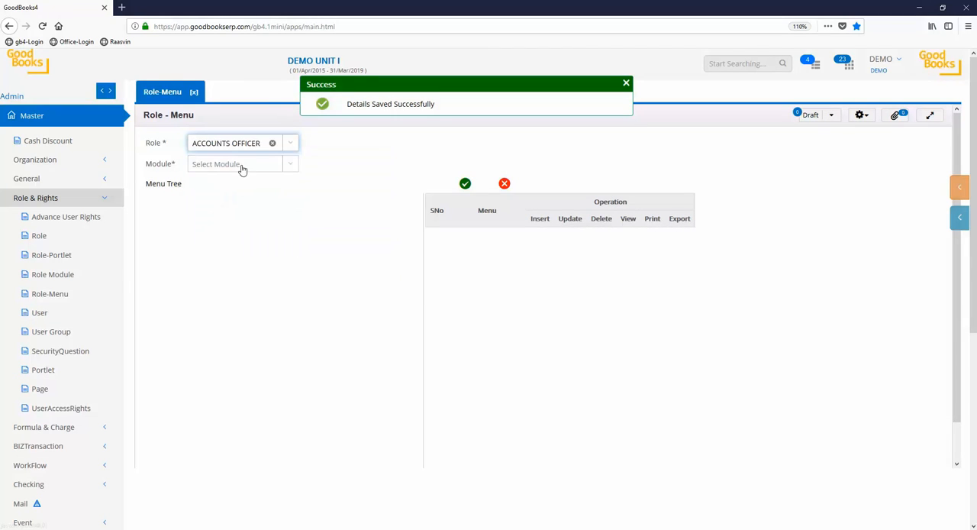
{"action": "left_click", "coordinate": [244, 165]}
{"action": "type", "text": "SA"}
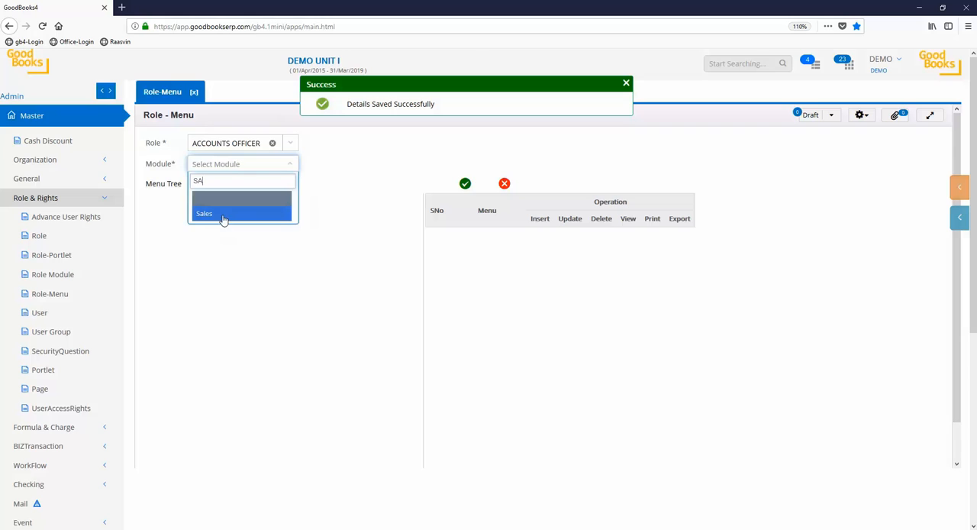
{"action": "left_click", "coordinate": [223, 215]}
{"action": "left_click", "coordinate": [180, 201]}
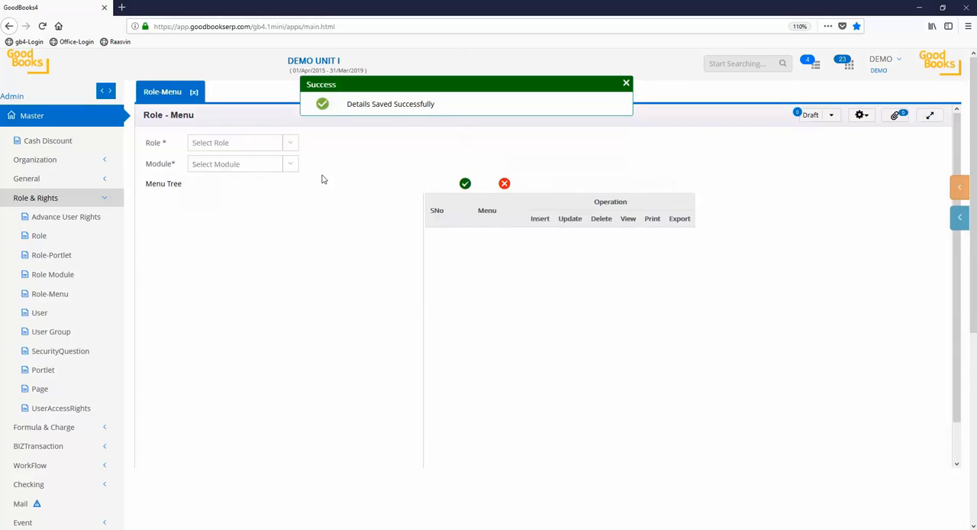
Close the Role-Menu form, open the User form, and enter the new user's code and name
{"action": "left_click", "coordinate": [628, 85]}
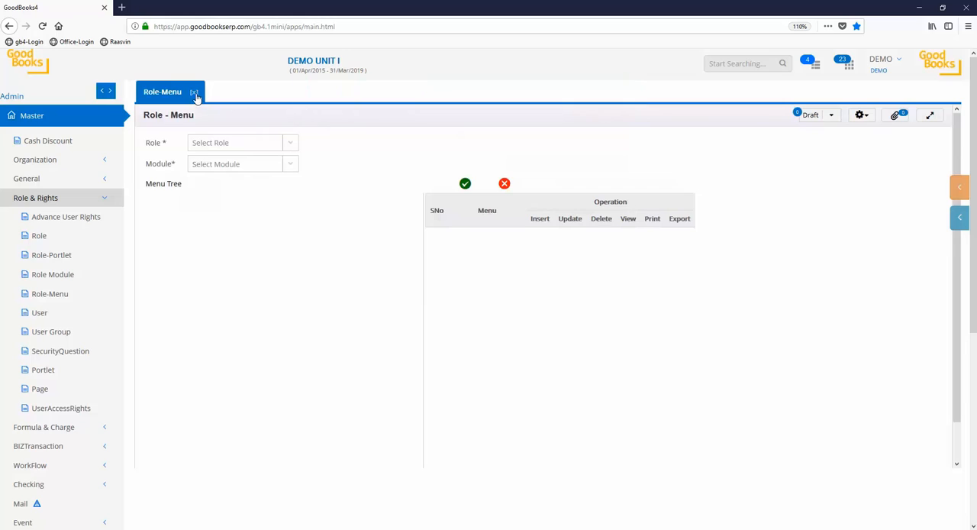
{"action": "left_click", "coordinate": [194, 93]}
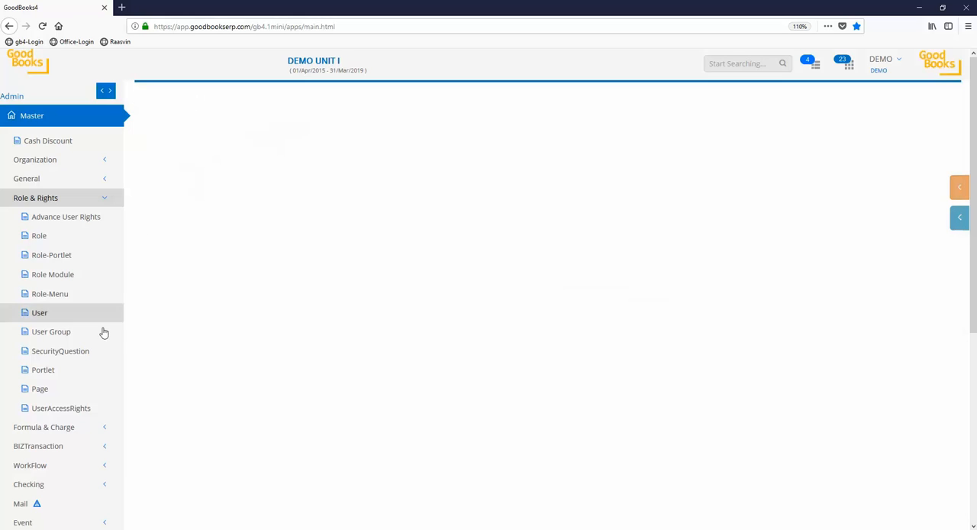
{"action": "left_click", "coordinate": [42, 314]}
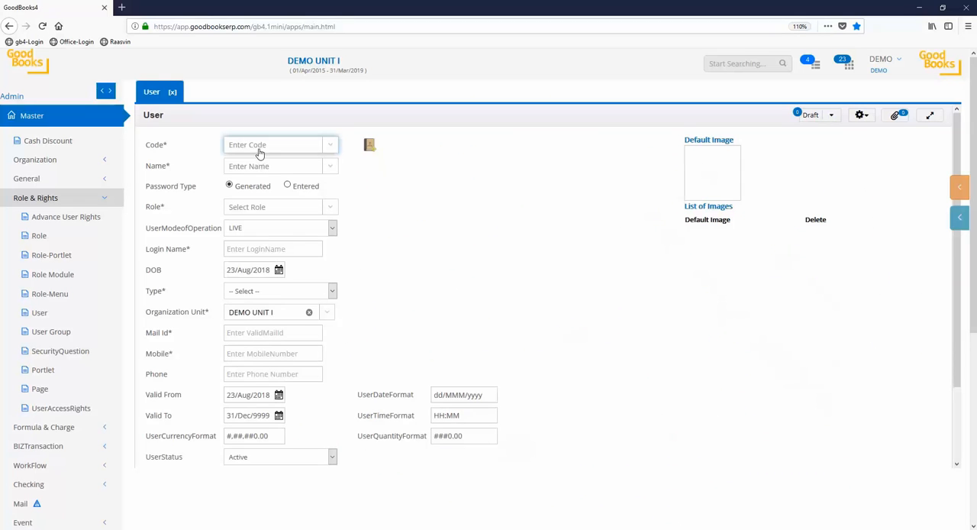
{"action": "left_click", "coordinate": [258, 147]}
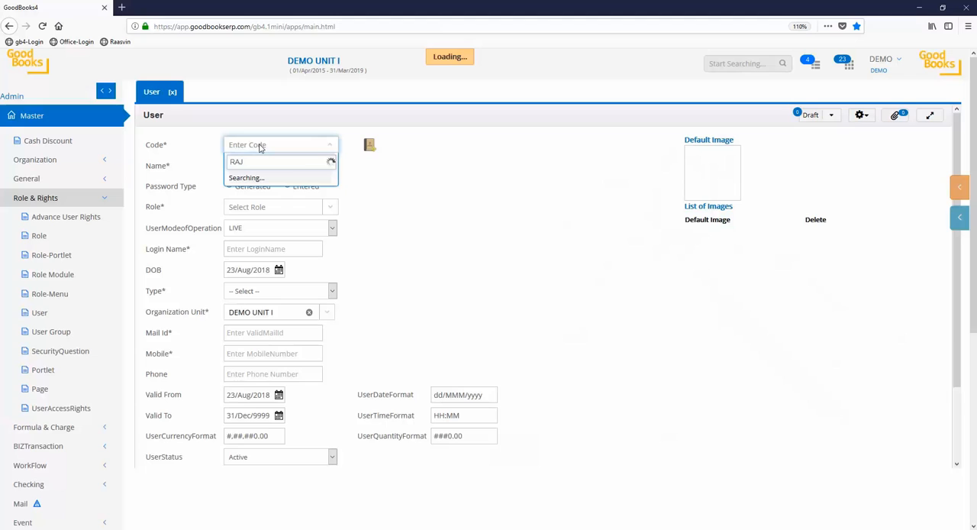
{"action": "key", "text": "Return"}
{"action": "left_click", "coordinate": [254, 165]}
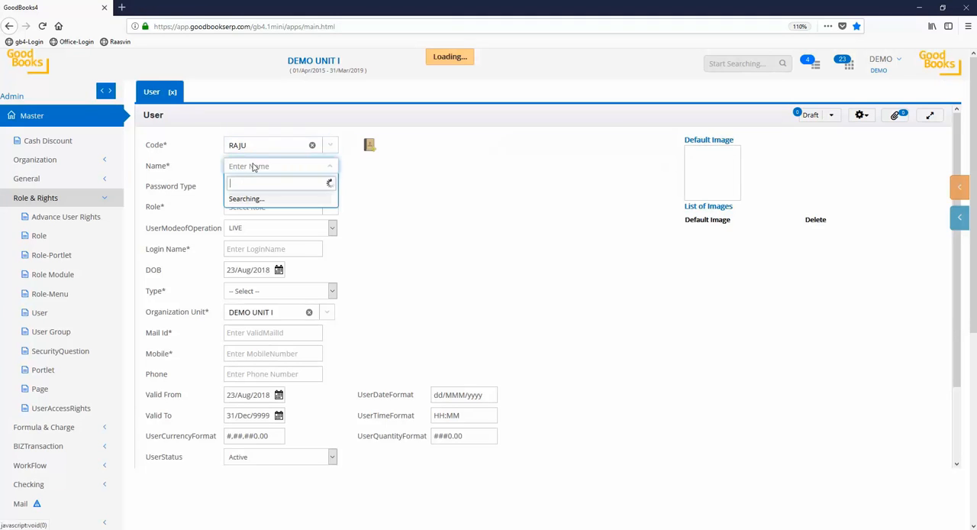
{"action": "type", "text": "RAJU"}
{"action": "key", "text": "Return"}
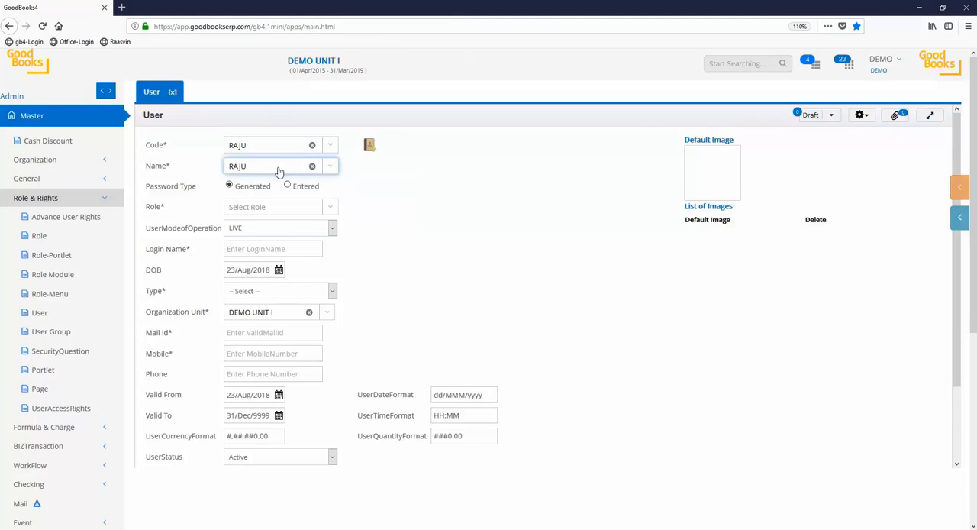
Set the password type to Entered and enter the new user's password
{"action": "left_click", "coordinate": [288, 187]}
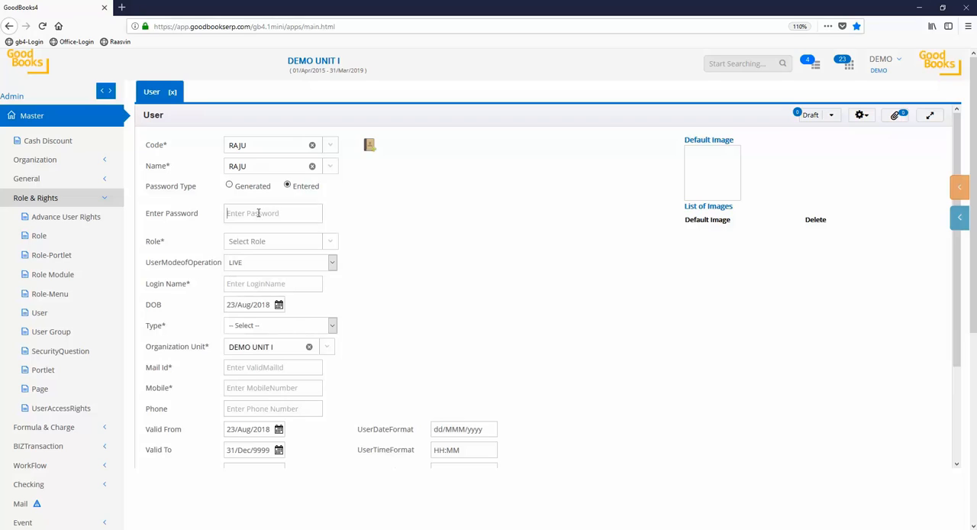
{"action": "left_click", "coordinate": [293, 213]}
{"action": "type", "text": "1"}
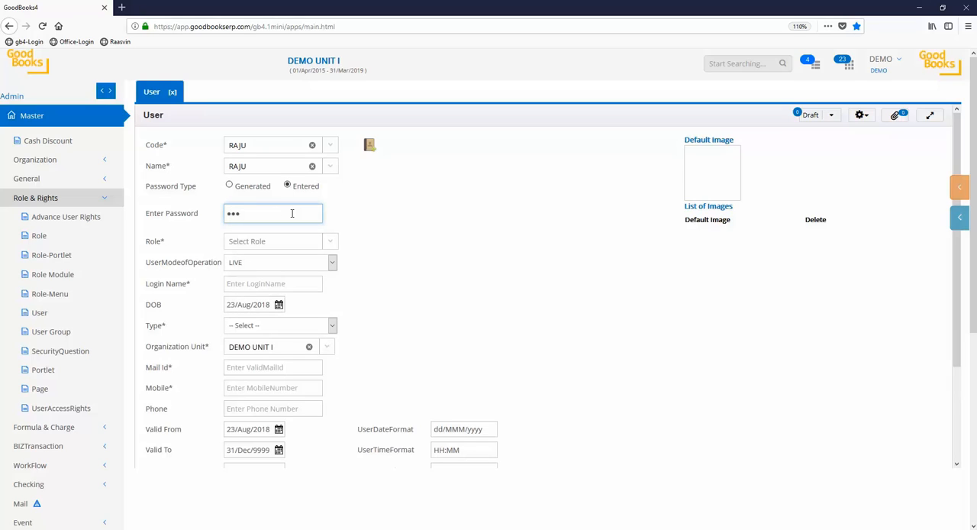
Assign the ACCOUNTS OFFICER role, enter the user's login name, and set the type to Direct User Created
{"action": "left_click", "coordinate": [288, 248]}
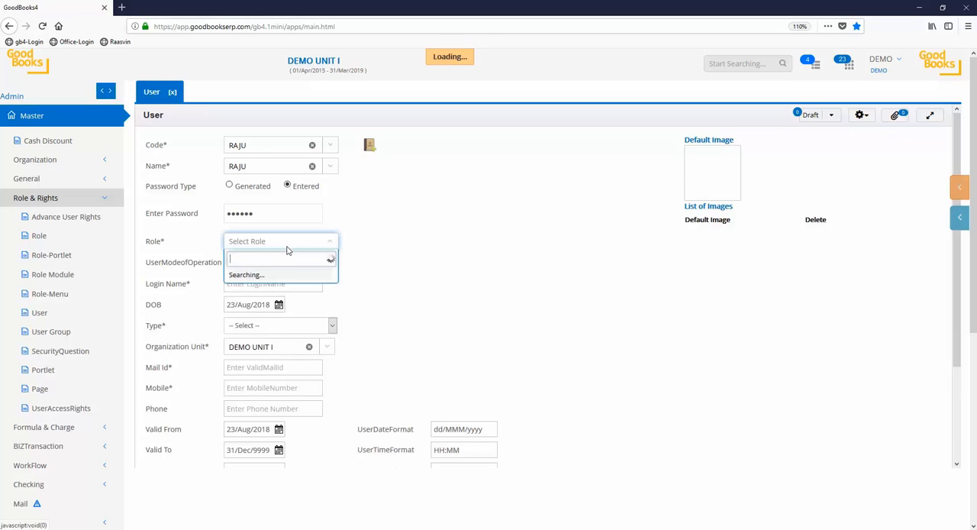
{"action": "type", "text": "ACC"}
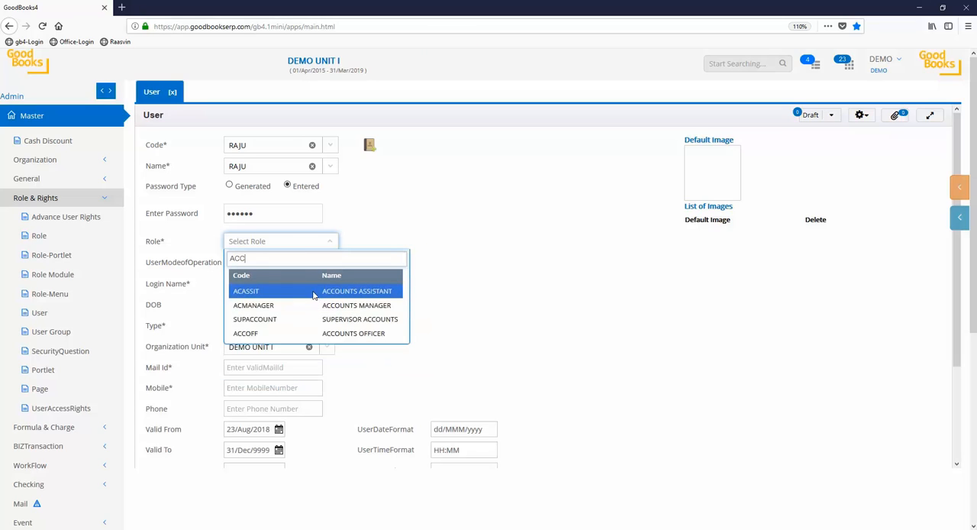
{"action": "left_click", "coordinate": [351, 336]}
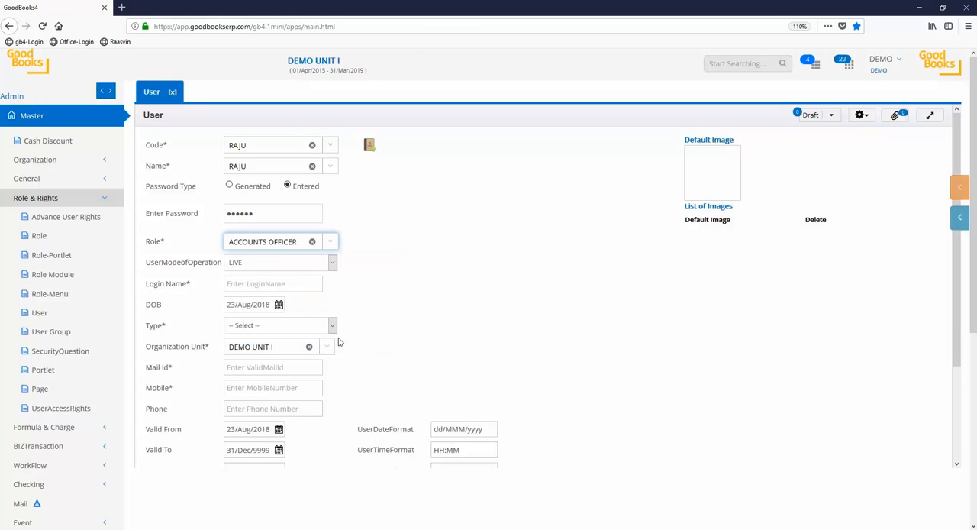
{"action": "left_click", "coordinate": [285, 283]}
{"action": "type", "text": "RAJU"}
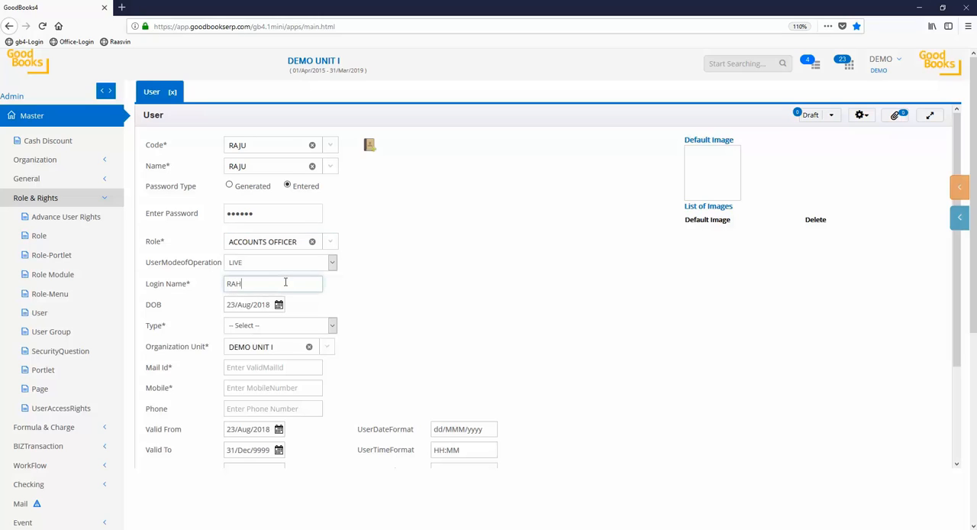
{"action": "left_click", "coordinate": [303, 330]}
{"action": "left_click", "coordinate": [290, 351]}
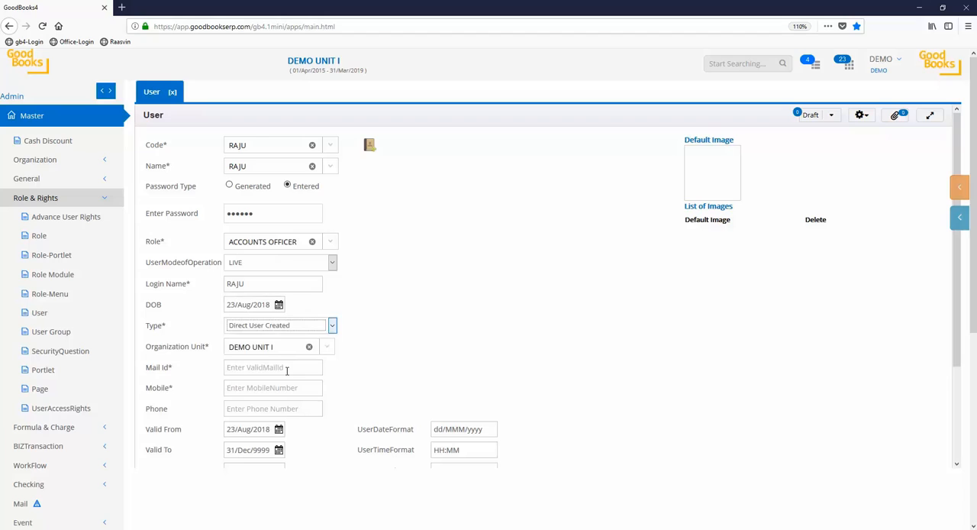
Fill in the user's mail ID, mobile number and phone number, and save the user record
{"action": "left_click", "coordinate": [287, 370]}
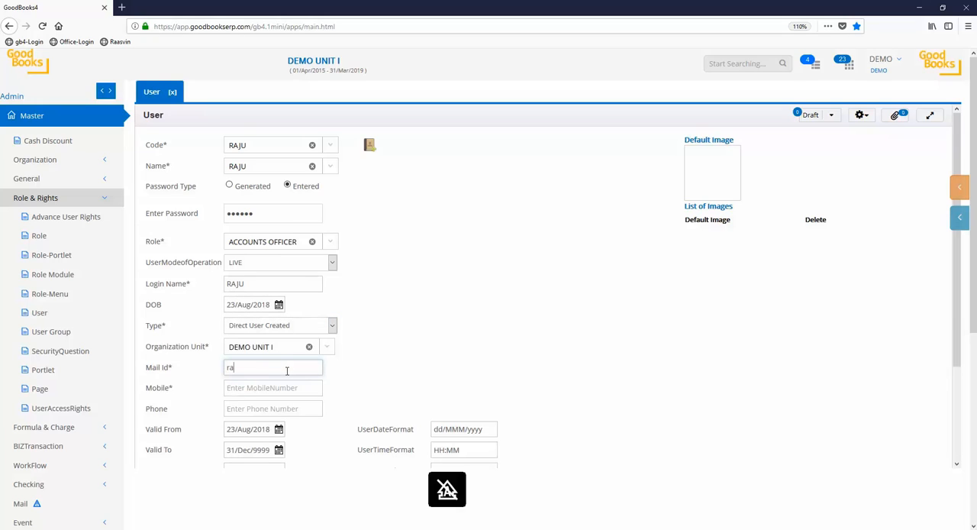
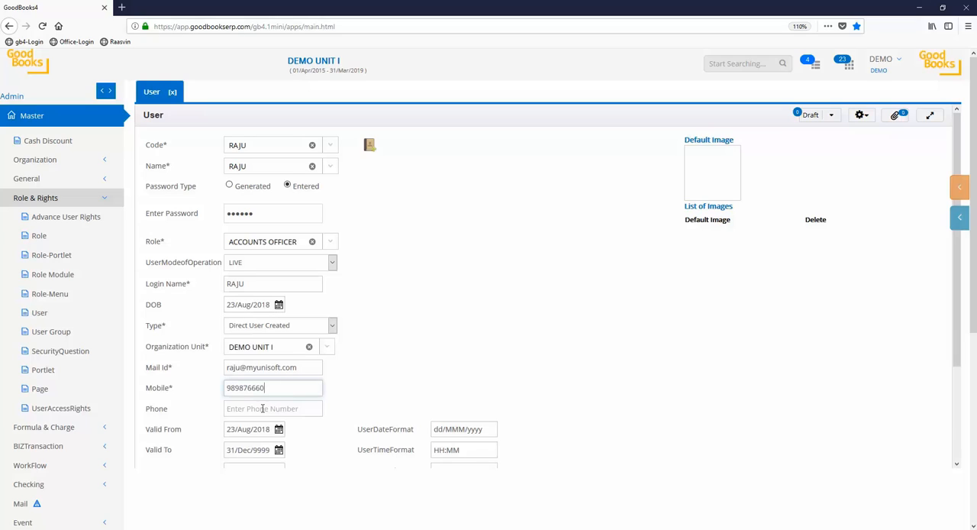
{"action": "left_click", "coordinate": [262, 408]}
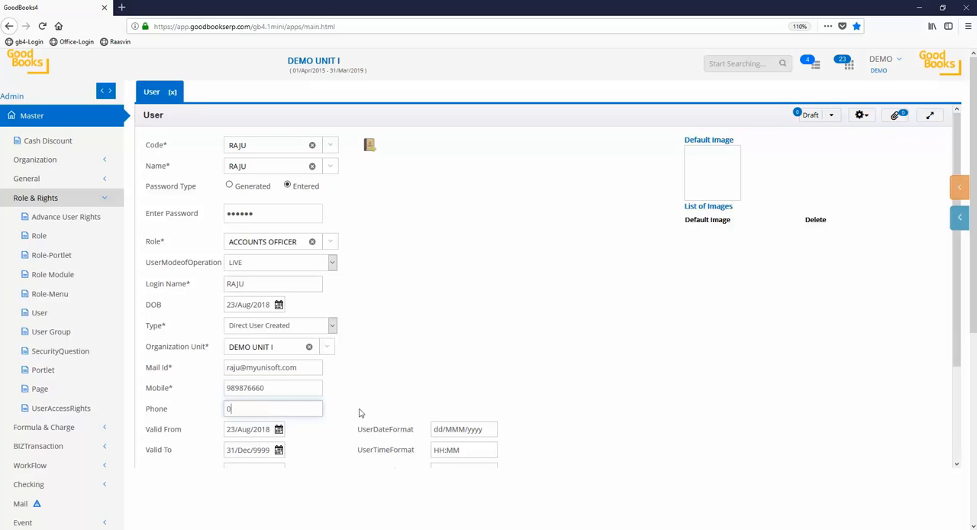
{"action": "scroll", "coordinate": [360, 413], "scroll_direction": "down", "scroll_amount": 3}
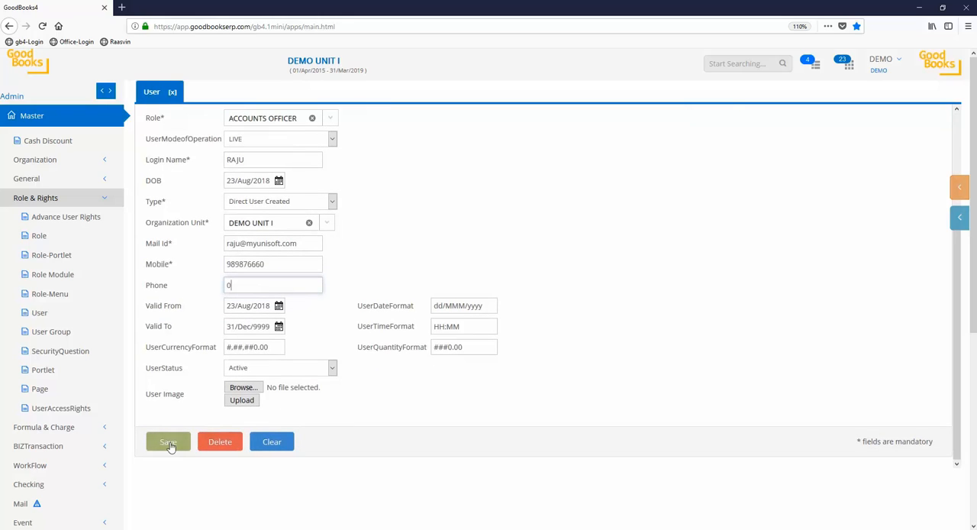
{"action": "left_click", "coordinate": [169, 443]}
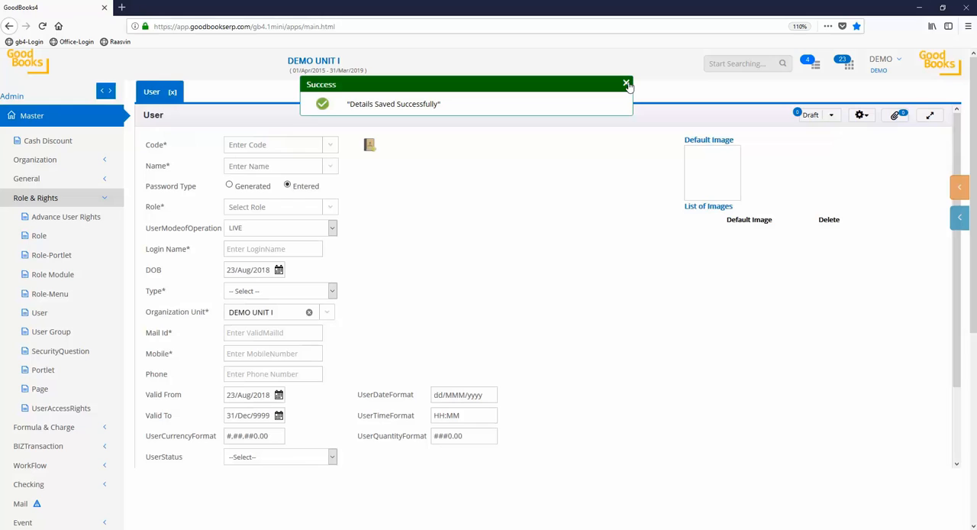
{"action": "left_click", "coordinate": [626, 84]}
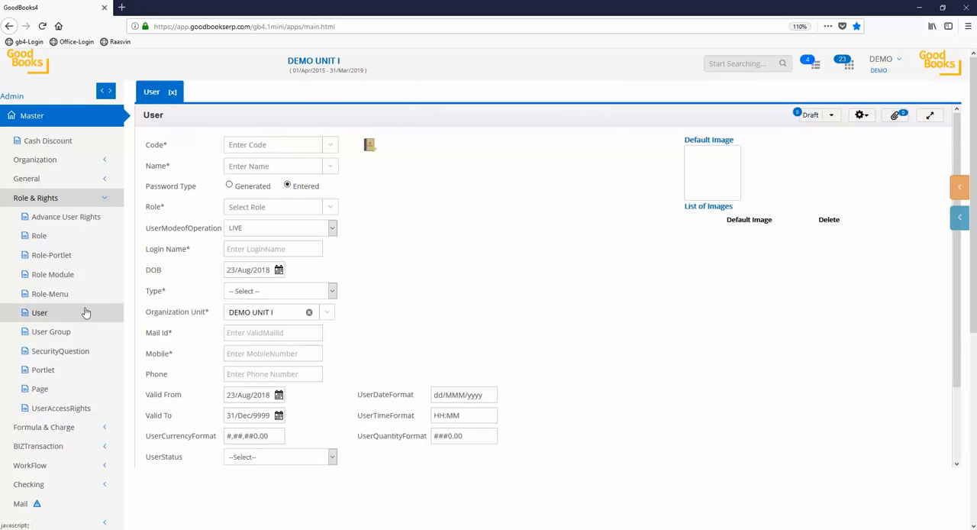
Open the UserAccessRights form and select the newly created user as the user ID
{"action": "left_click", "coordinate": [57, 411]}
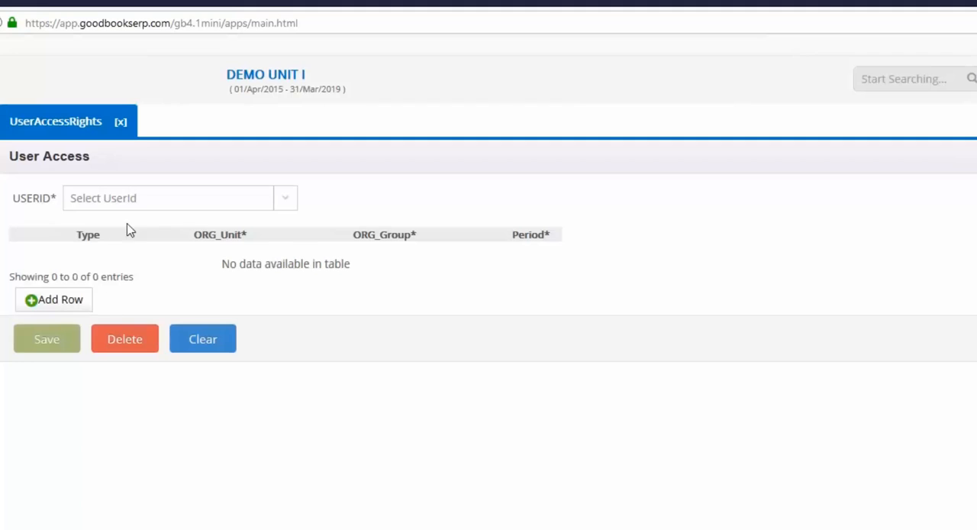
{"action": "left_click", "coordinate": [160, 204]}
{"action": "type", "text": "raj"}
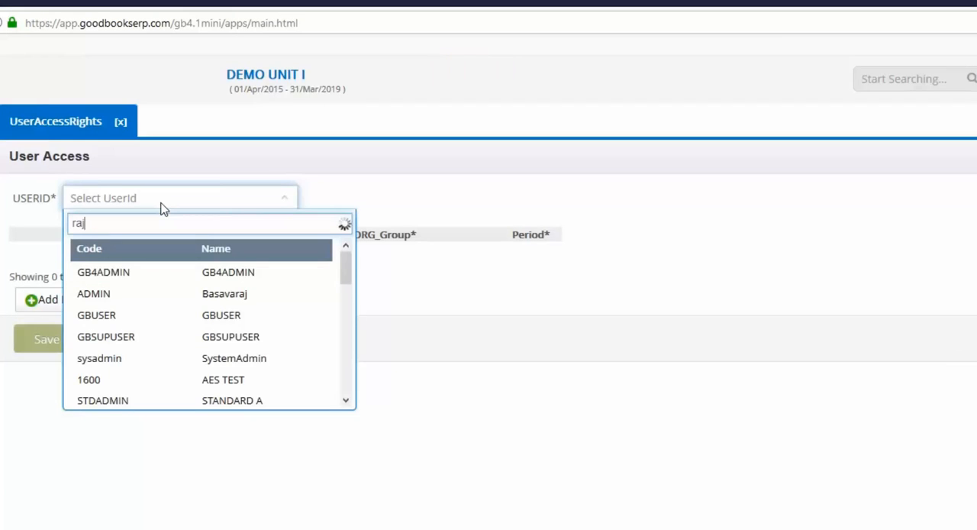
{"action": "left_click", "coordinate": [201, 336]}
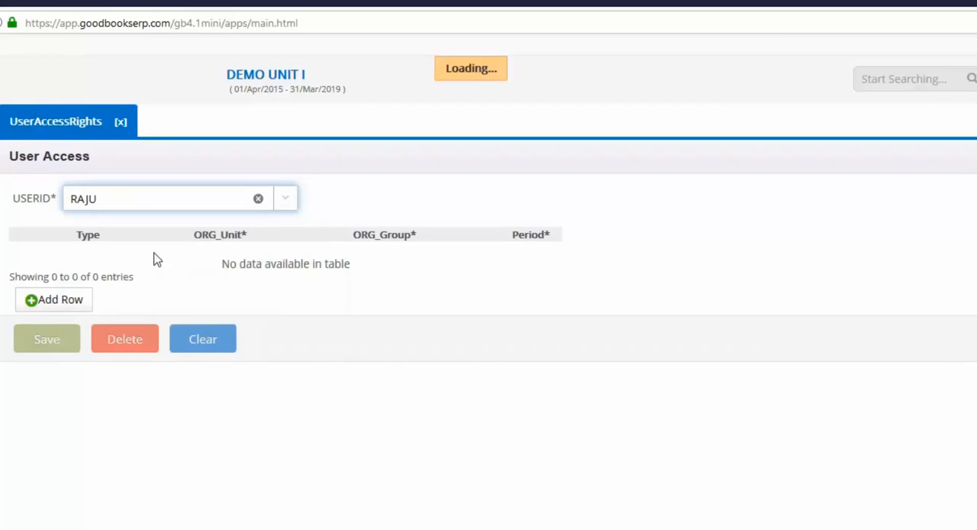
Add an OU access row with organization unit DEMO UNIT I, group NONE and period 1, and save the access rights
{"action": "left_click", "coordinate": [63, 305]}
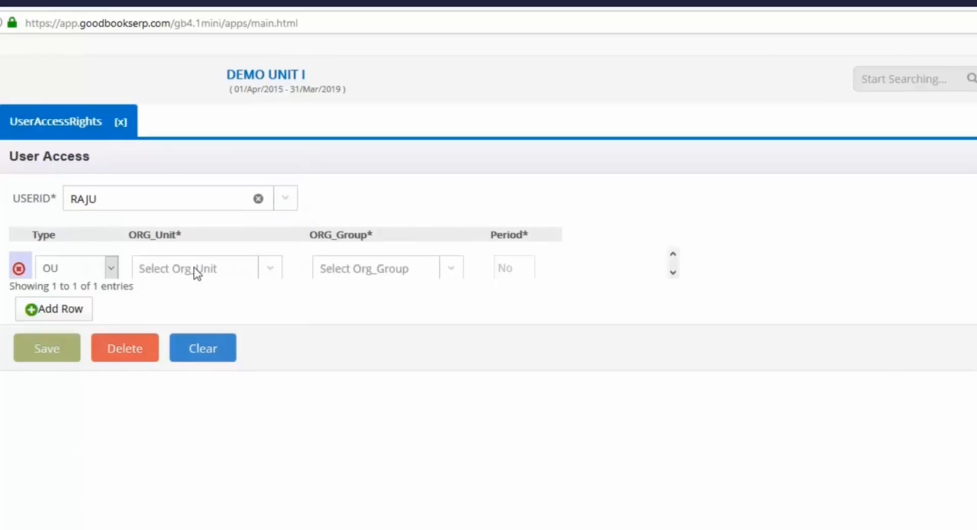
{"action": "left_click", "coordinate": [194, 273]}
{"action": "left_click", "coordinate": [265, 345]}
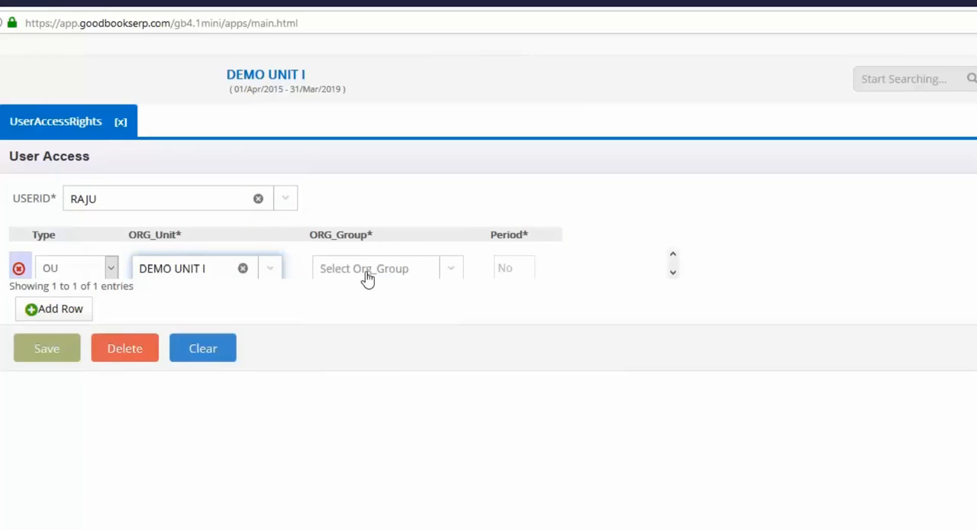
{"action": "left_click", "coordinate": [366, 278]}
{"action": "left_click", "coordinate": [372, 336]}
{"action": "left_click", "coordinate": [506, 269]}
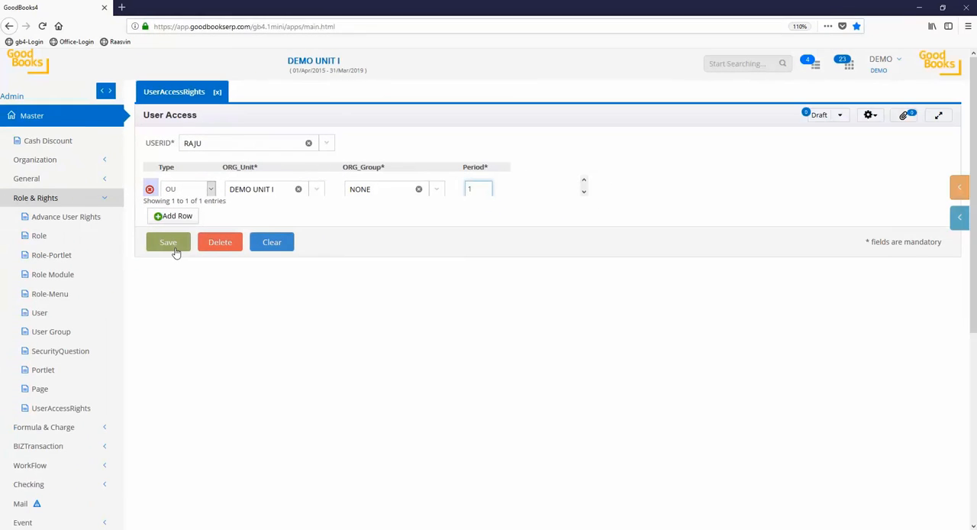
{"action": "left_click", "coordinate": [169, 248]}
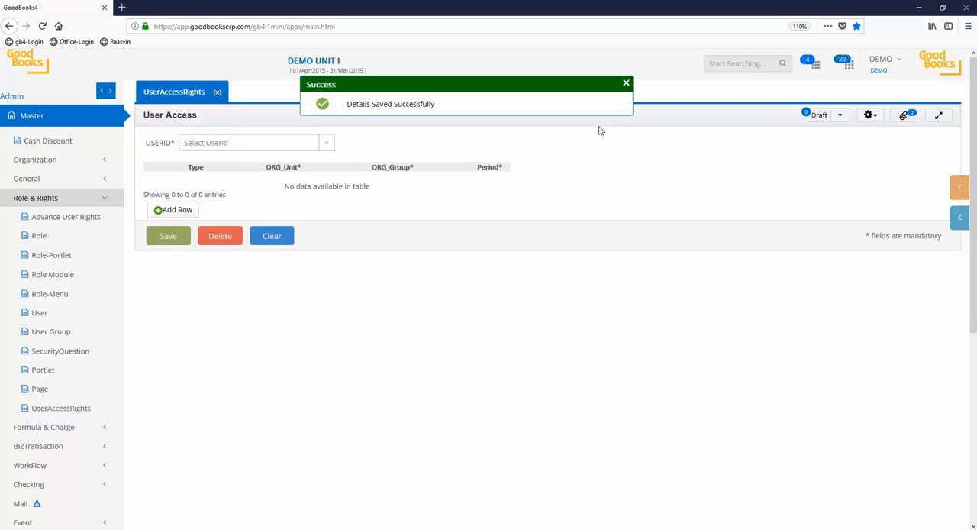
Open the login page app.goodbookserp.com/gb4version/?dbname=demo in a new browser tab
{"action": "left_click", "coordinate": [121, 6]}
{"action": "type", "text": "democracy meaning"}
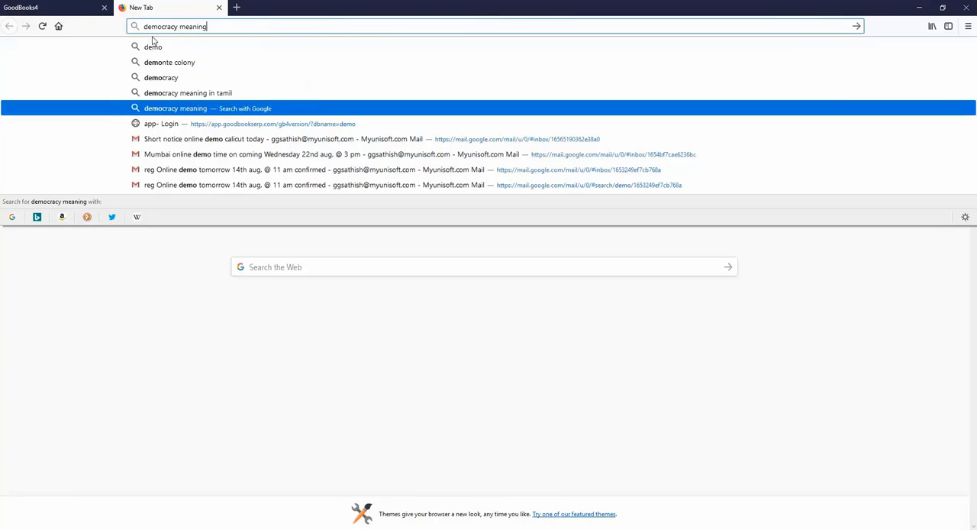
{"action": "key", "text": "Down"}
{"action": "key", "text": "Return"}
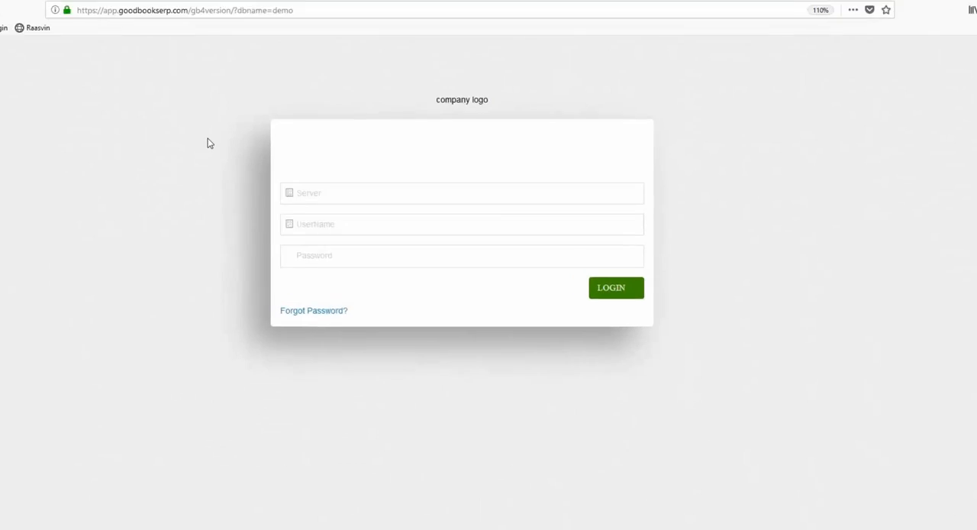
Log in to the demo server with the new user's login name and password, declining to save the login in the browser
{"action": "left_click", "coordinate": [246, 206]}
{"action": "type", "text": "demo"}
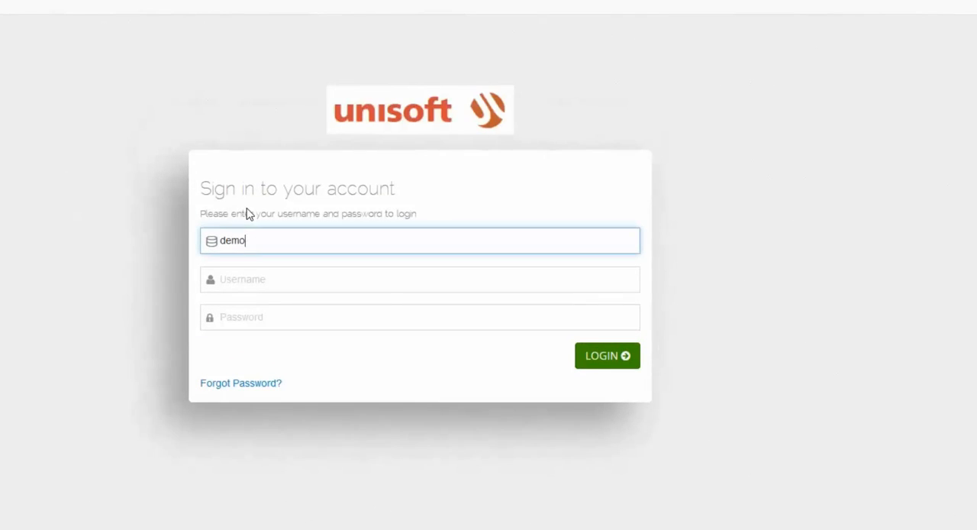
{"action": "left_click", "coordinate": [247, 280]}
{"action": "type", "text": "R"}
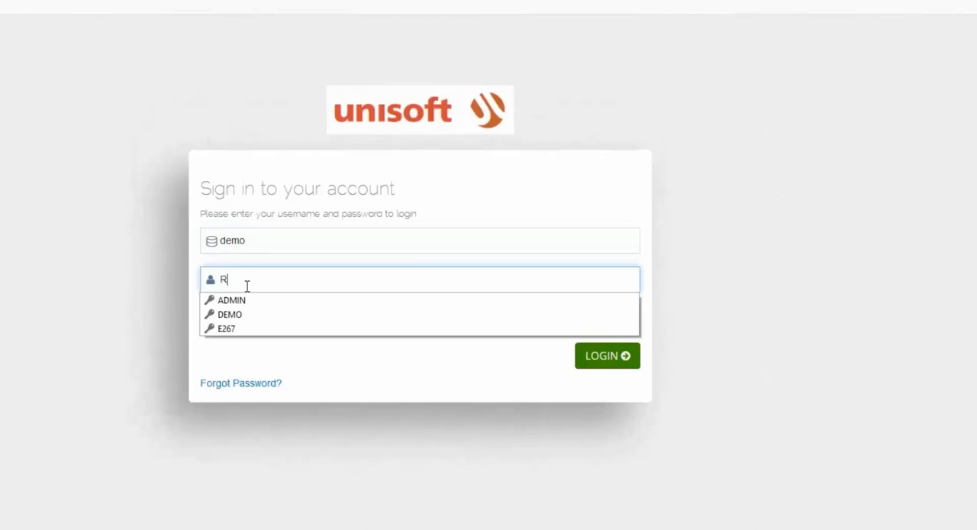
{"action": "type", "text": "AJU"}
{"action": "key", "text": "Tab"}
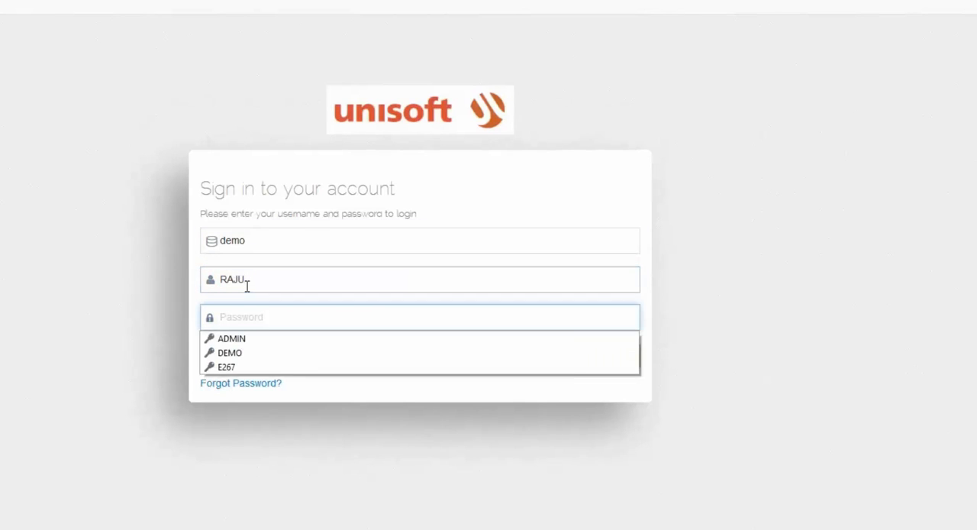
{"action": "type", "text": "12"}
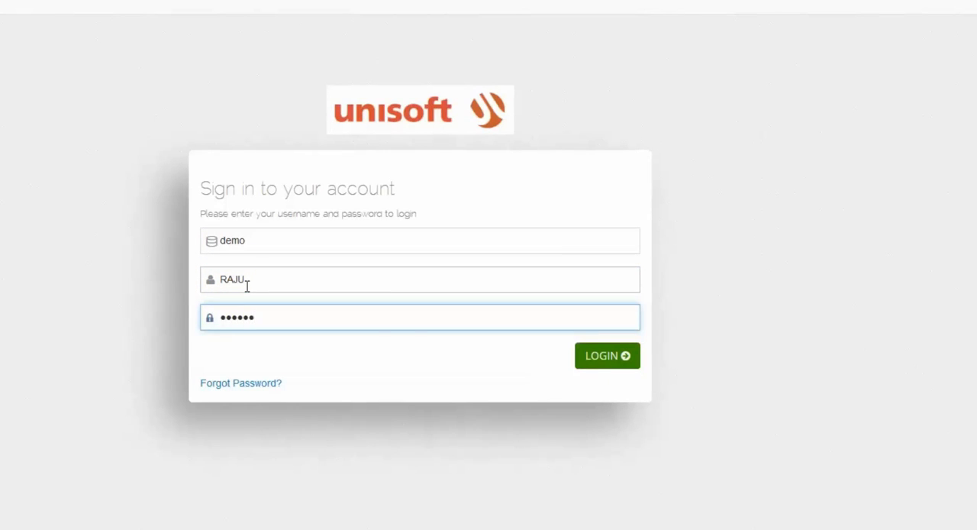
{"action": "left_click", "coordinate": [603, 360]}
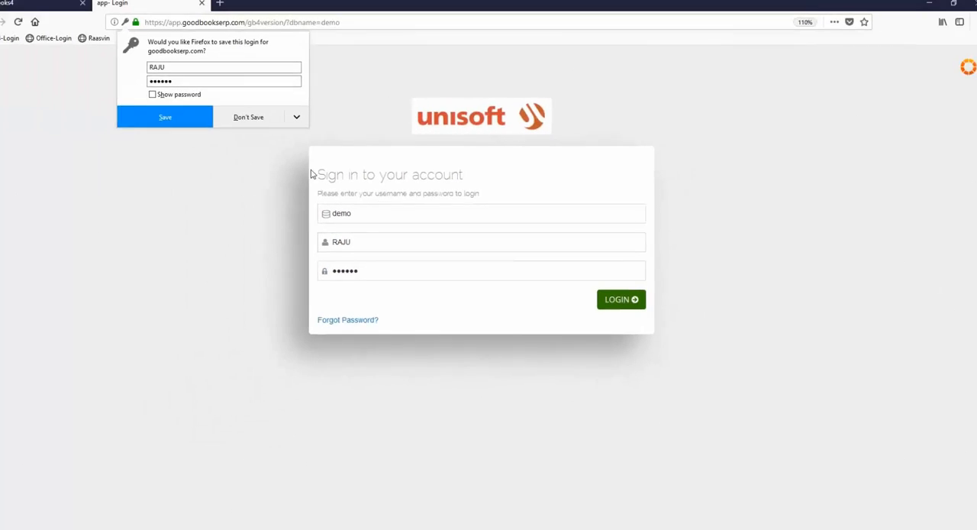
{"action": "left_click", "coordinate": [247, 117]}
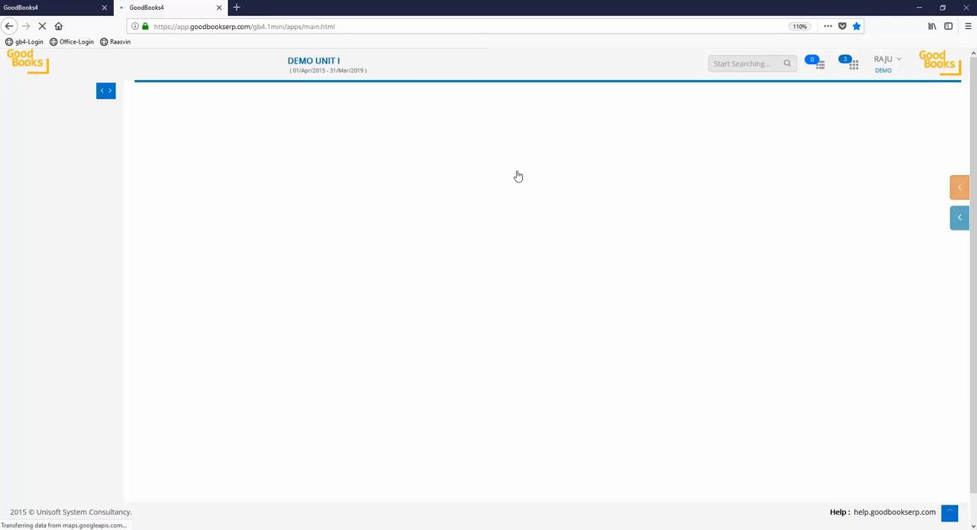
Examine the new user's menu rights under Master in the Accounts module and close that user's browser tab
{"action": "left_click", "coordinate": [854, 64]}
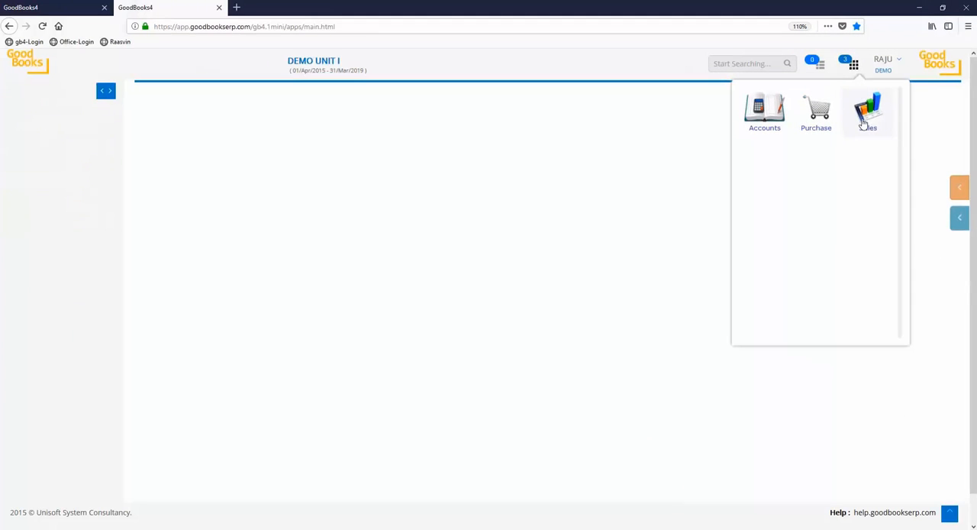
{"action": "left_click", "coordinate": [773, 120]}
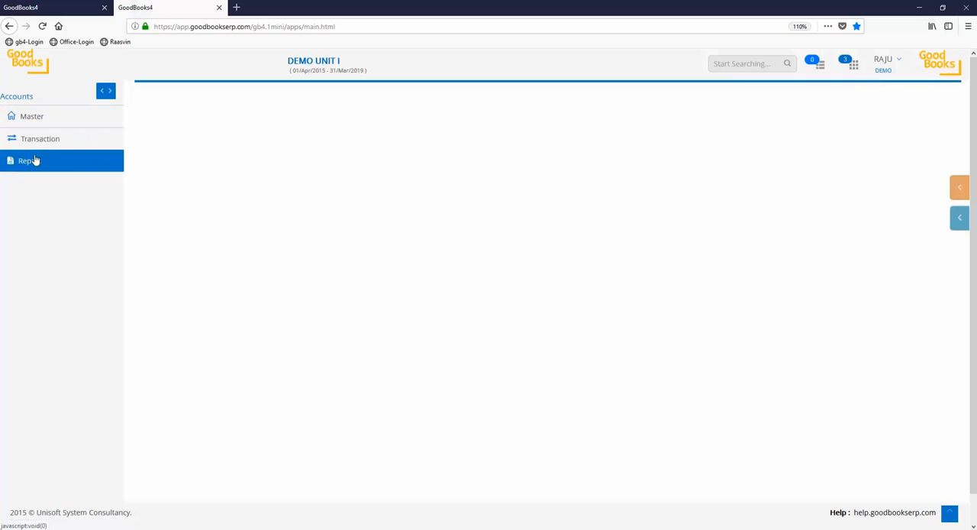
{"action": "left_click", "coordinate": [44, 120]}
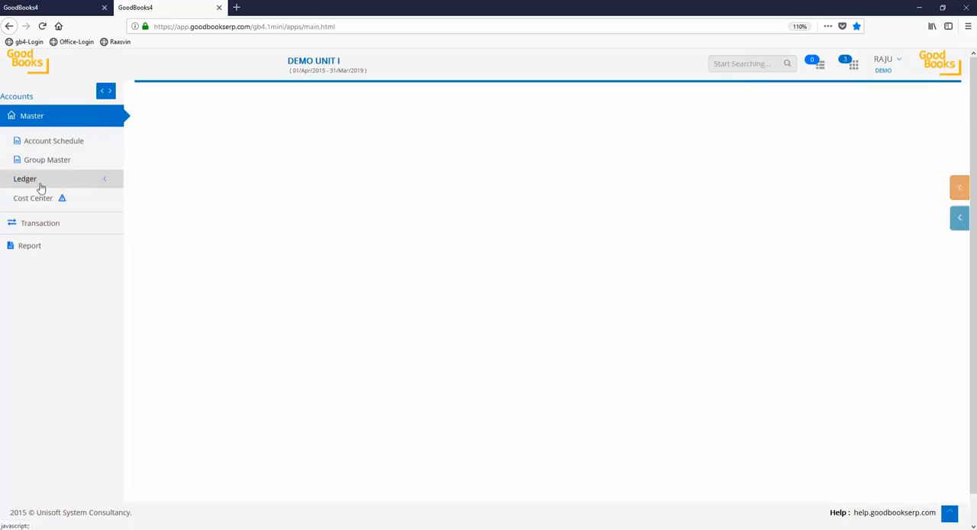
{"action": "left_click", "coordinate": [47, 143]}
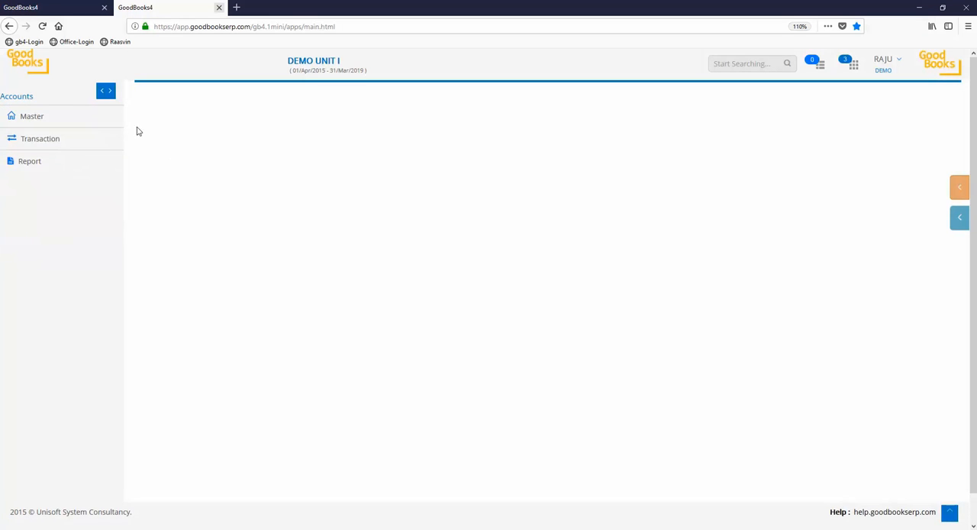
{"action": "left_click", "coordinate": [219, 8]}
{"action": "left_click", "coordinate": [547, 244]}
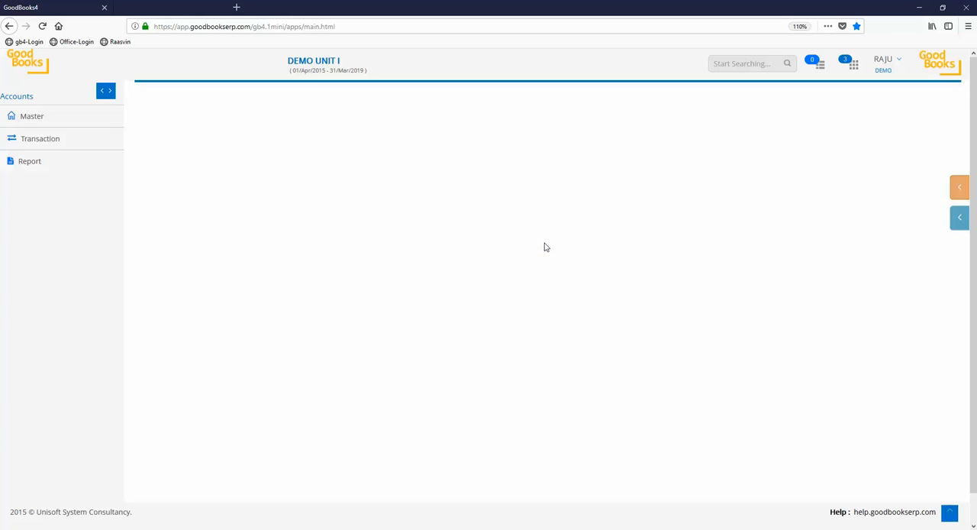
Open the Advance User Rights form and select the newly created ACCOUNTS OFFICER user
{"action": "left_click", "coordinate": [37, 218]}
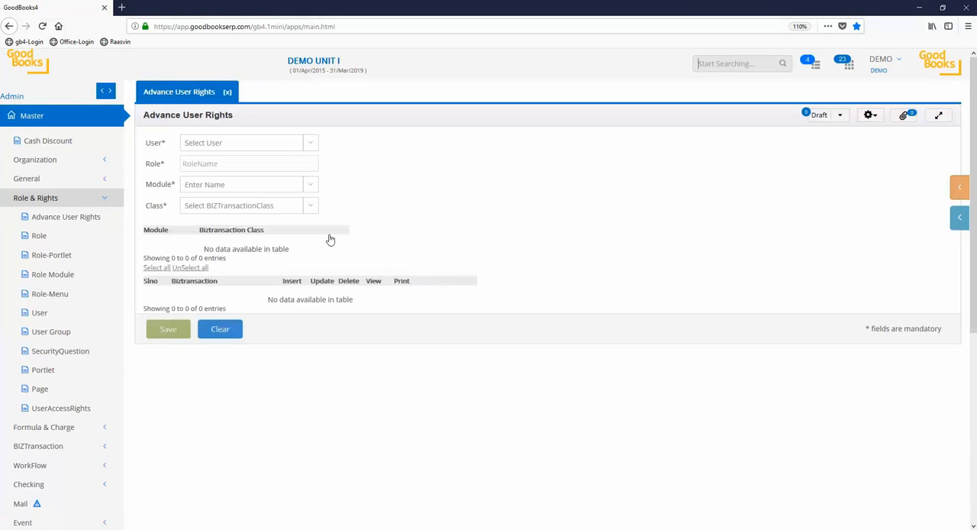
{"action": "left_click", "coordinate": [247, 144]}
{"action": "type", "text": "RAJ"}
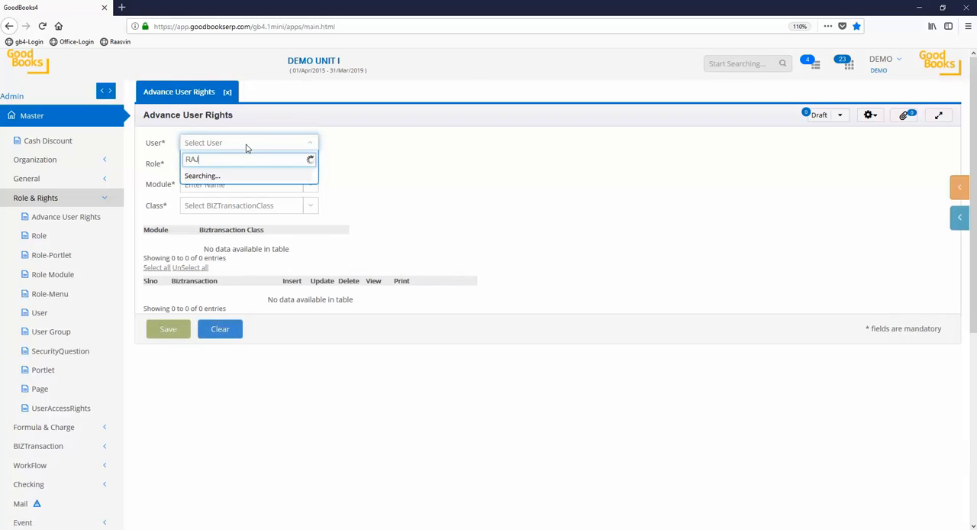
{"action": "left_click", "coordinate": [273, 249]}
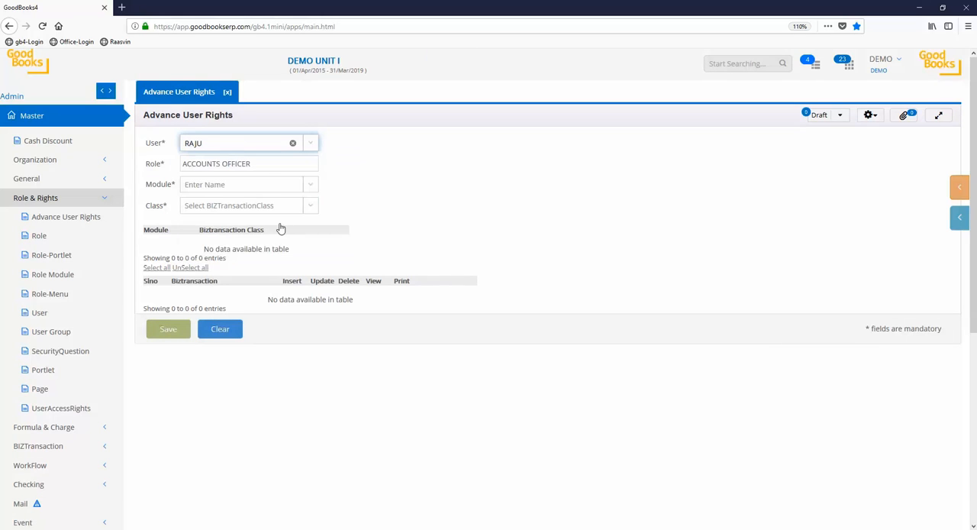
Set the module to Accounts and fill in the transactions of the Payment Voucher class
{"action": "left_click", "coordinate": [256, 185]}
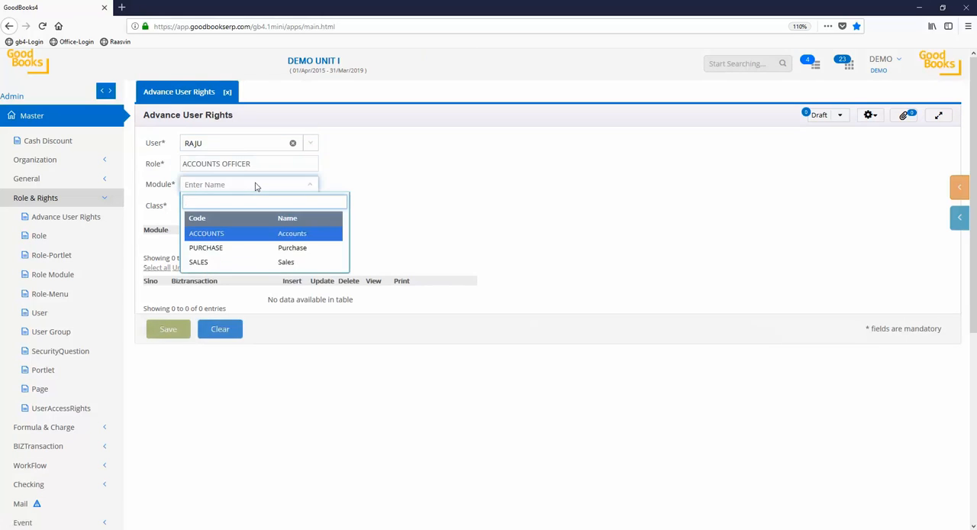
{"action": "left_click", "coordinate": [268, 235]}
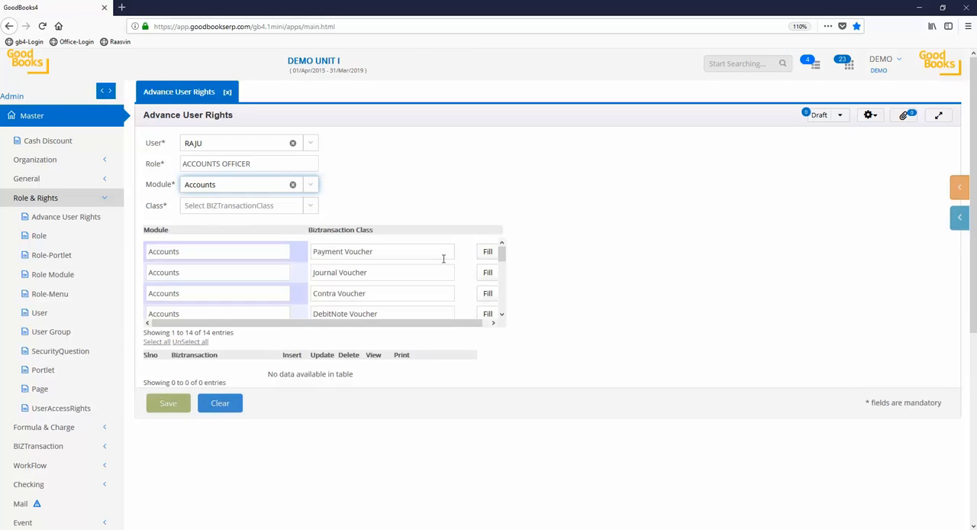
{"action": "left_click", "coordinate": [487, 251]}
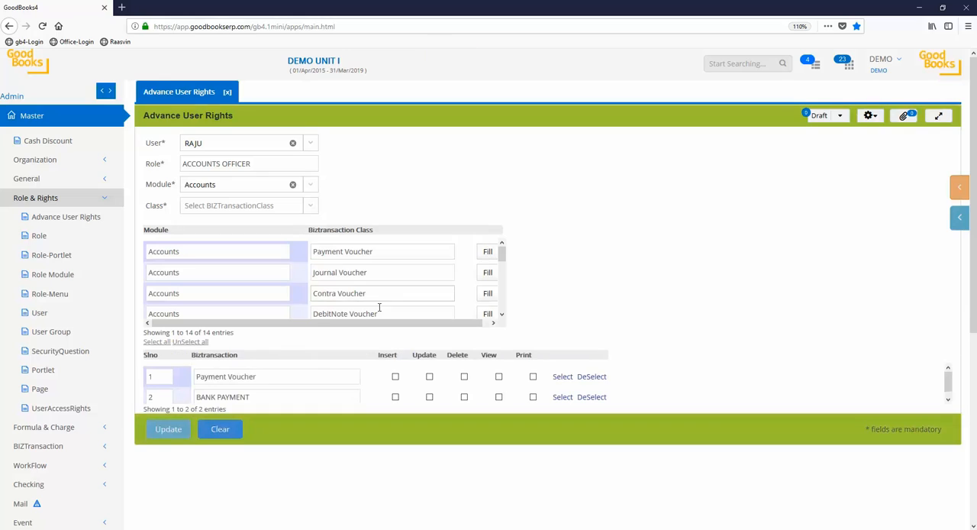
Grant insert, update, view and print rights for BANK PAYMENT, save them, and close the Advance User Rights form
{"action": "scroll", "coordinate": [382, 308], "scroll_direction": "down", "scroll_amount": 1}
{"action": "scroll", "coordinate": [380, 345], "scroll_direction": "down", "scroll_amount": 2}
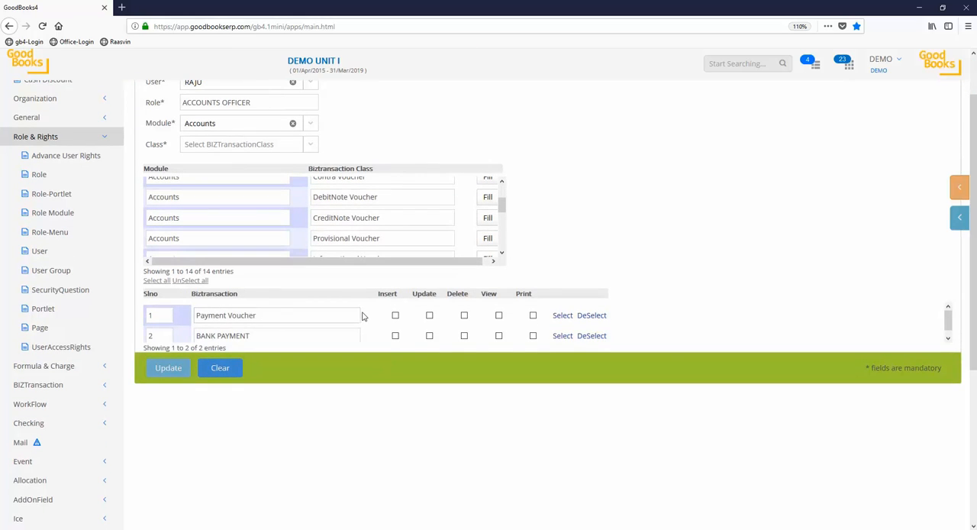
{"action": "scroll", "coordinate": [363, 316], "scroll_direction": "down", "scroll_amount": 1}
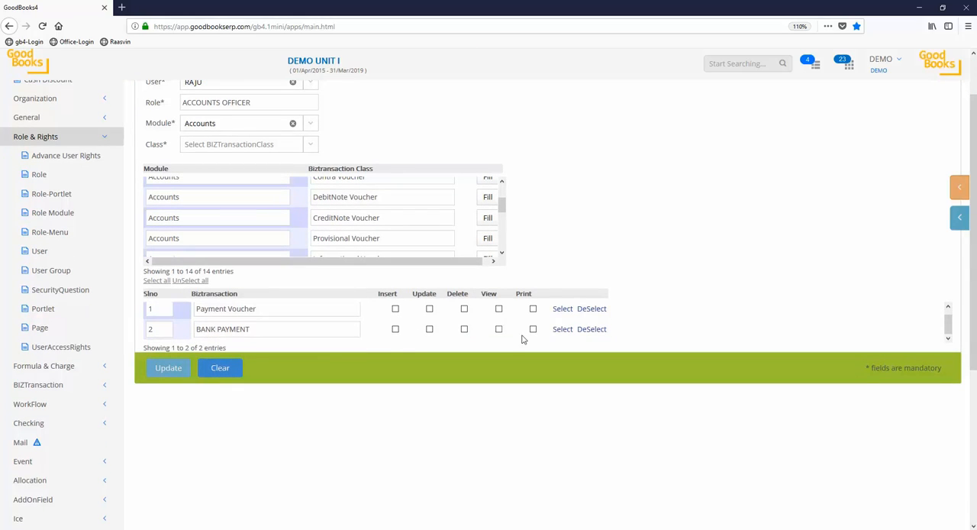
{"action": "left_click", "coordinate": [396, 330]}
{"action": "left_click", "coordinate": [429, 330]}
{"action": "left_click", "coordinate": [499, 329]}
{"action": "left_click", "coordinate": [533, 329]}
{"action": "left_click", "coordinate": [168, 369]}
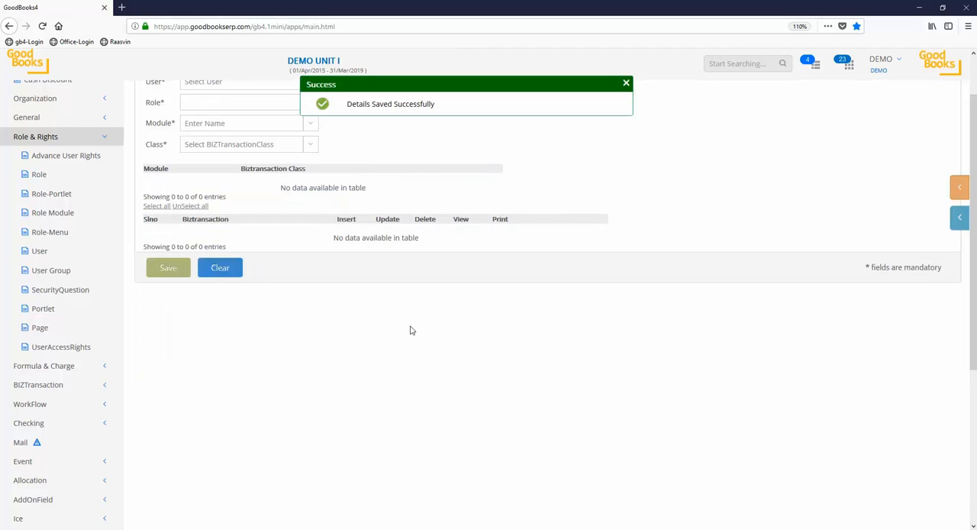
{"action": "left_click", "coordinate": [627, 85]}
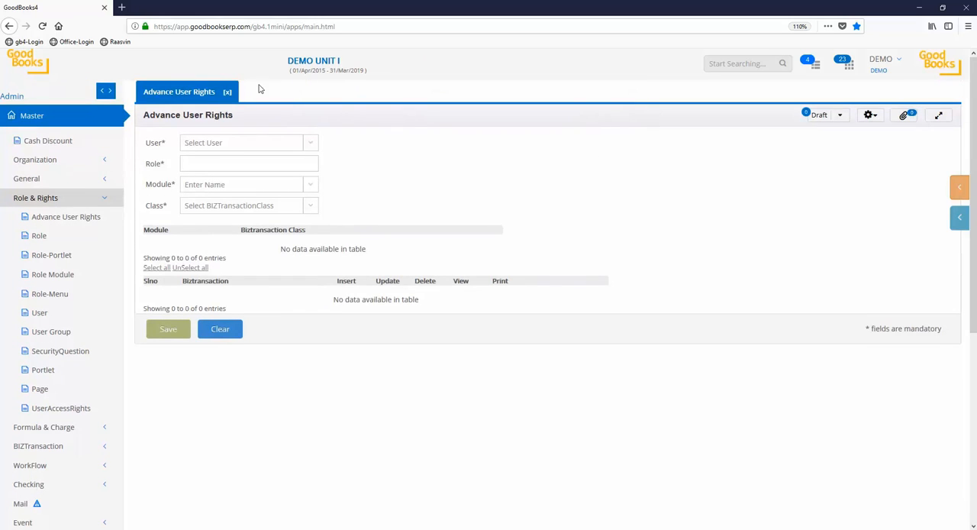
{"action": "left_click", "coordinate": [227, 93]}
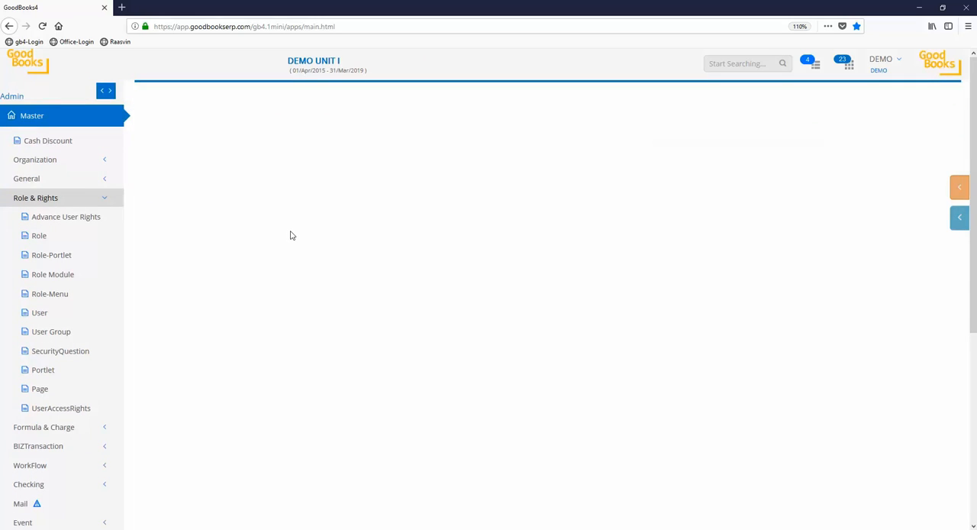